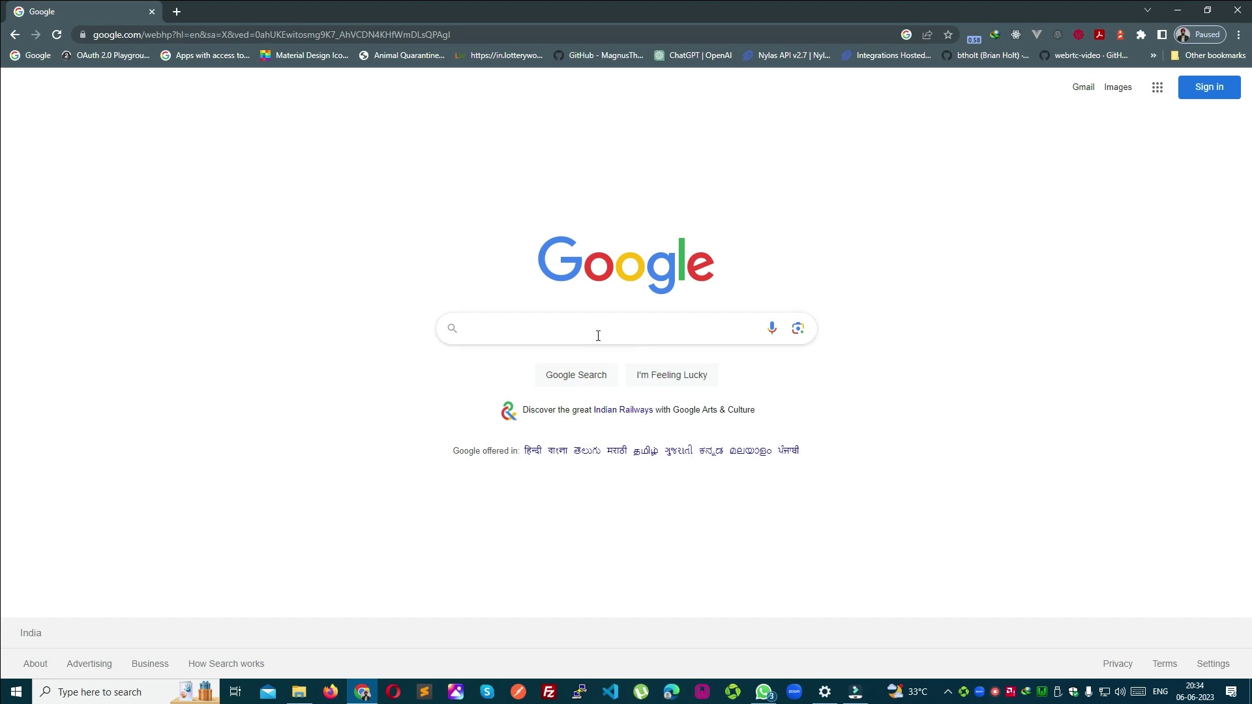
# Search Google for 'spd sx pro software' and open the SPD-SX PRO APP Editor/Librarian result in a new tab.
pyautogui.click(591, 330)
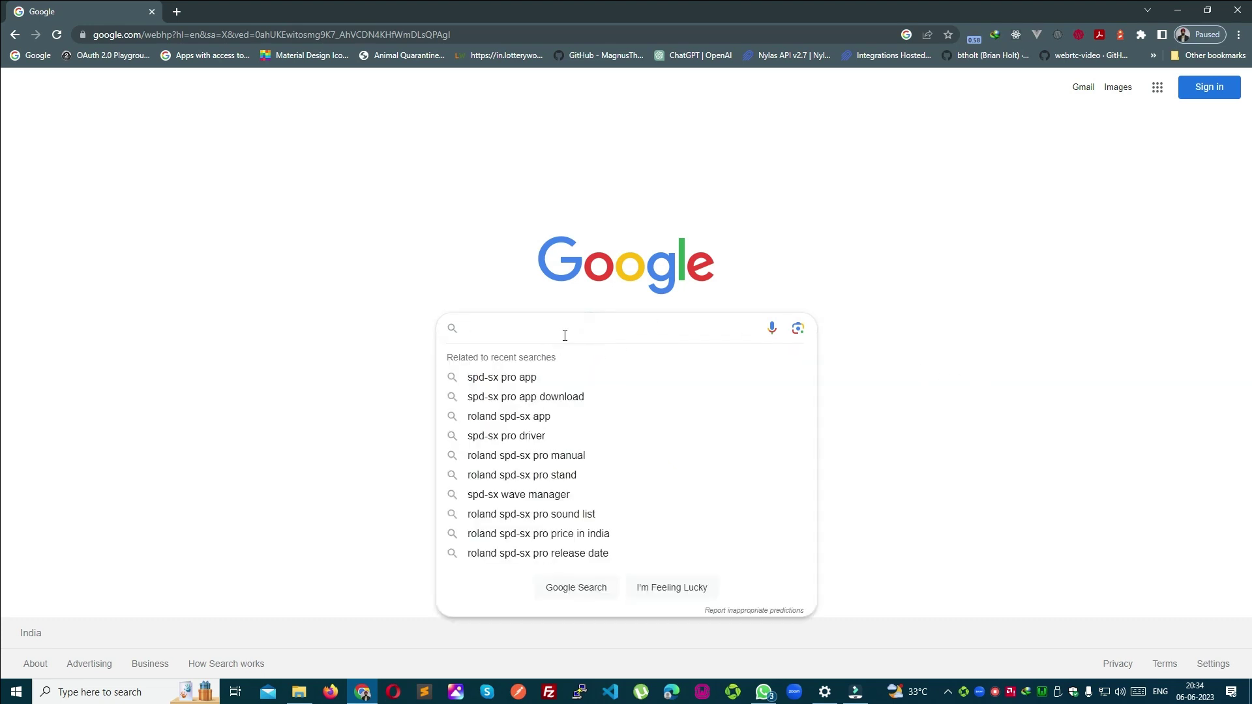
pyautogui.write('spd sx pro software')
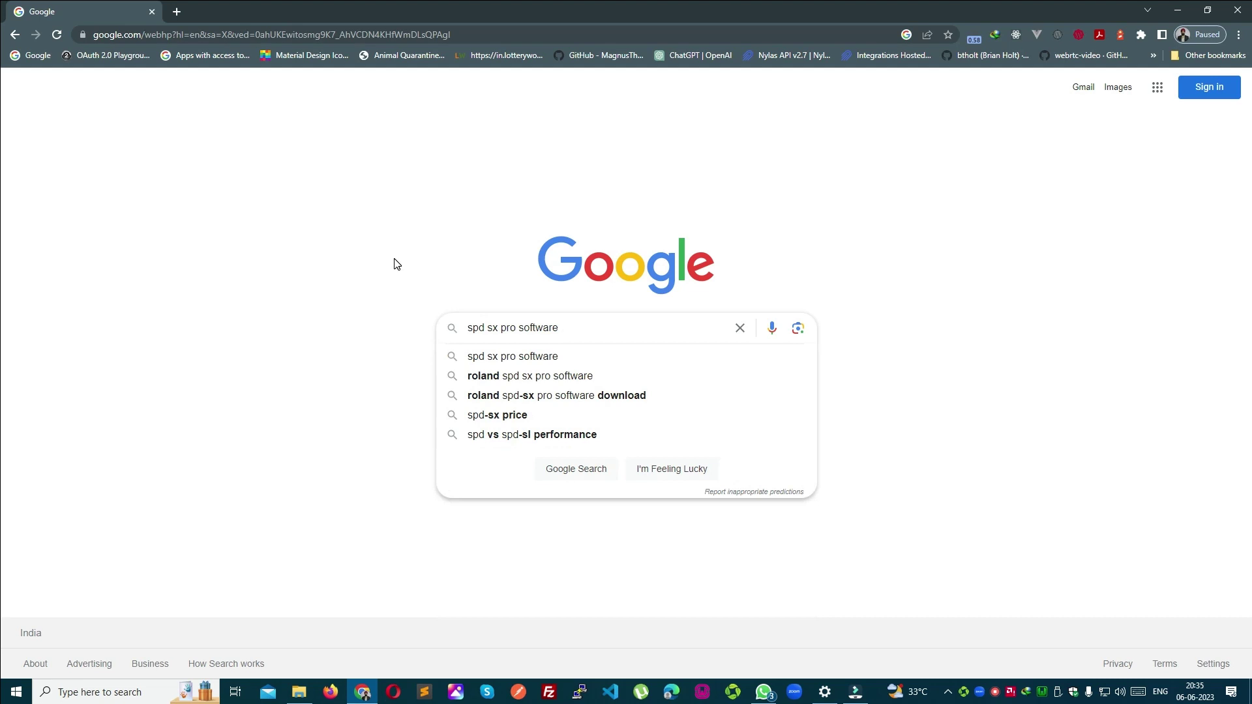
pyautogui.click(366, 244)
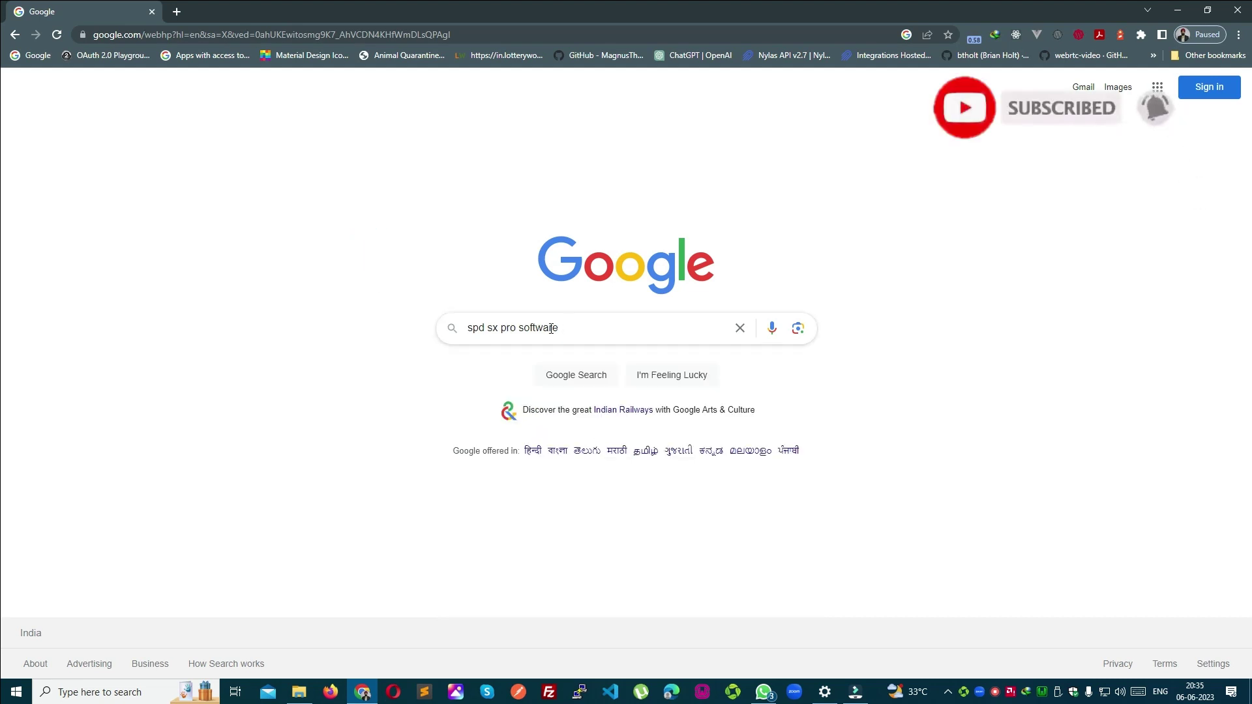
pyautogui.click(646, 324)
pyautogui.press('Return')
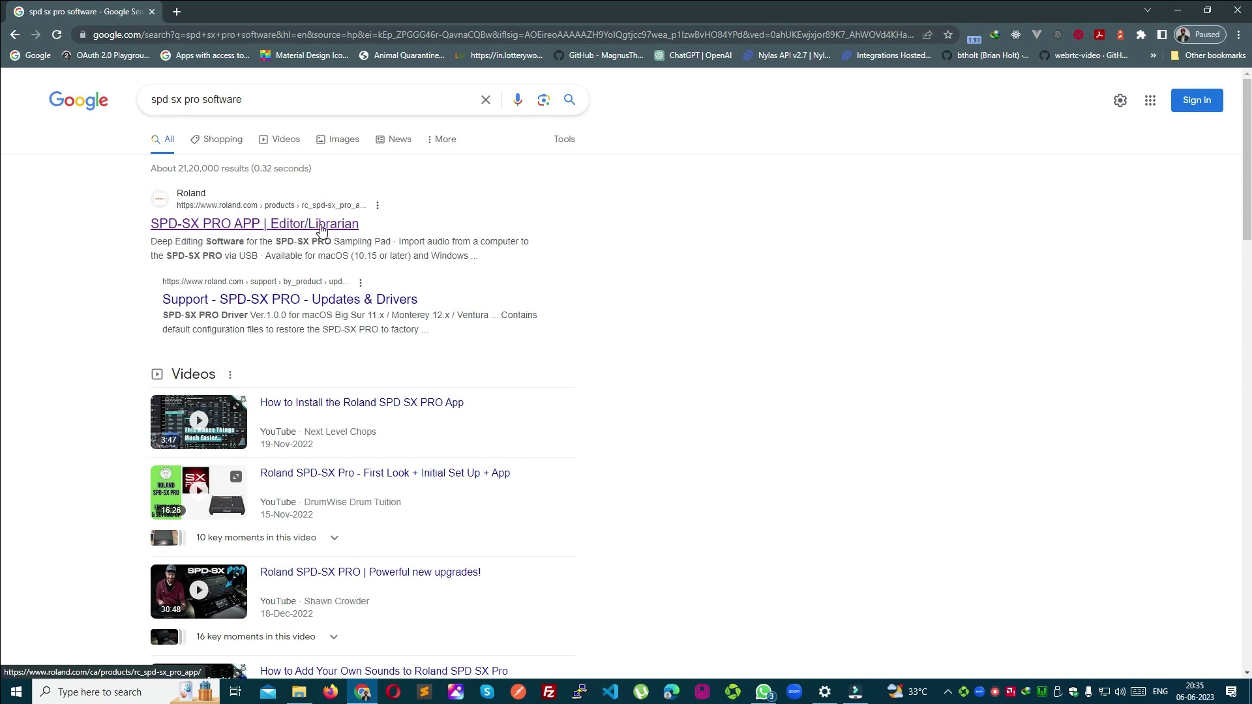
pyautogui.rightClick(294, 227)
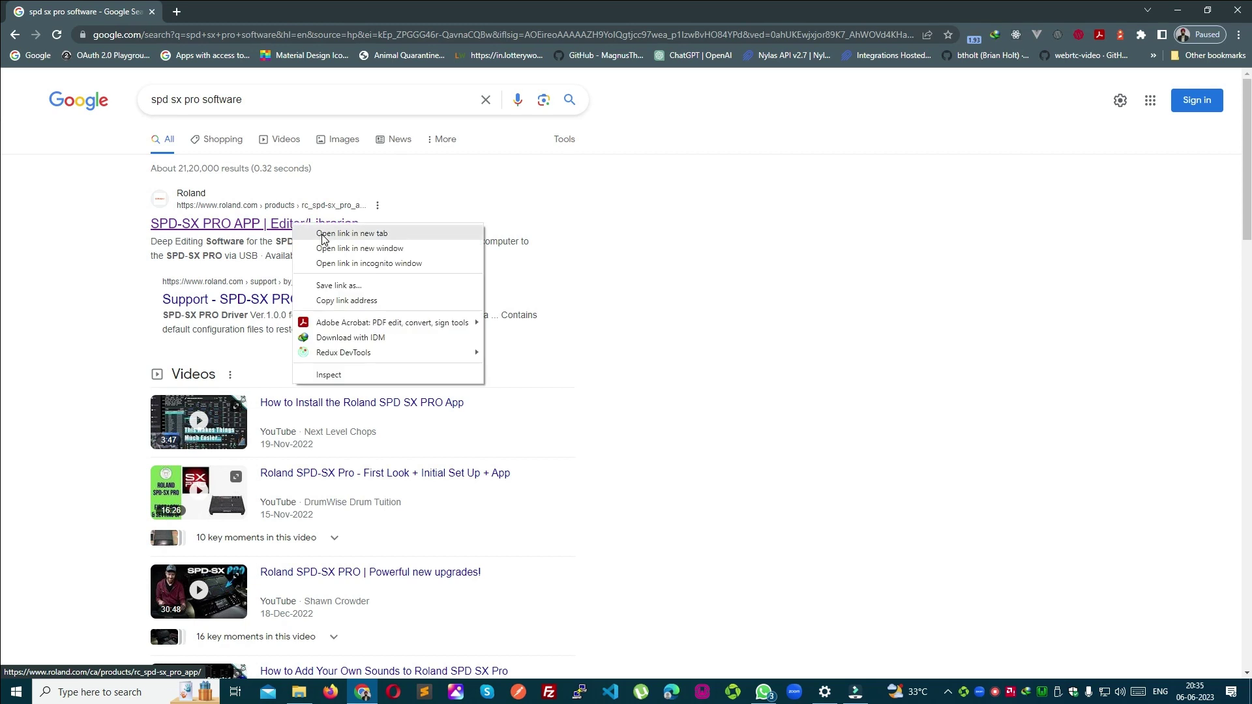
pyautogui.click(313, 233)
# Download Roland-Cloud-Manager-Installer-3-0-2.exe from the SPD-SX PRO APP page on the Roland site.
pyautogui.click(251, 14)
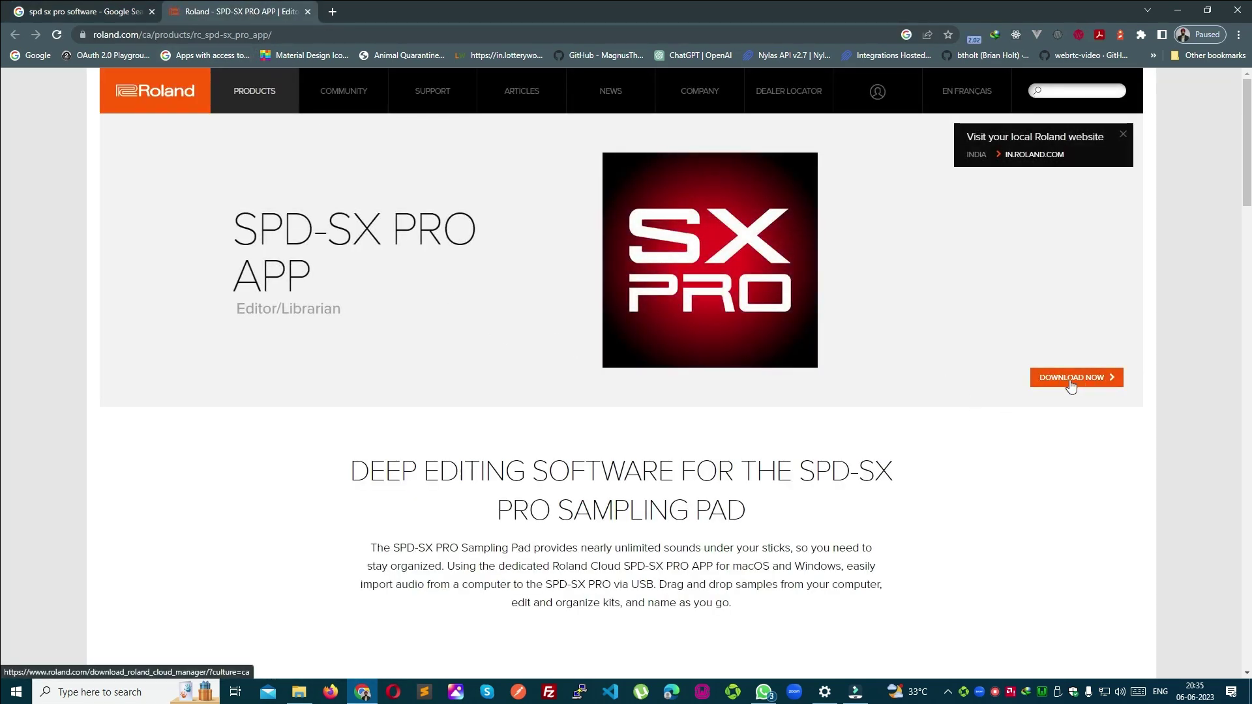
pyautogui.scroll(-5, 1062, 384)
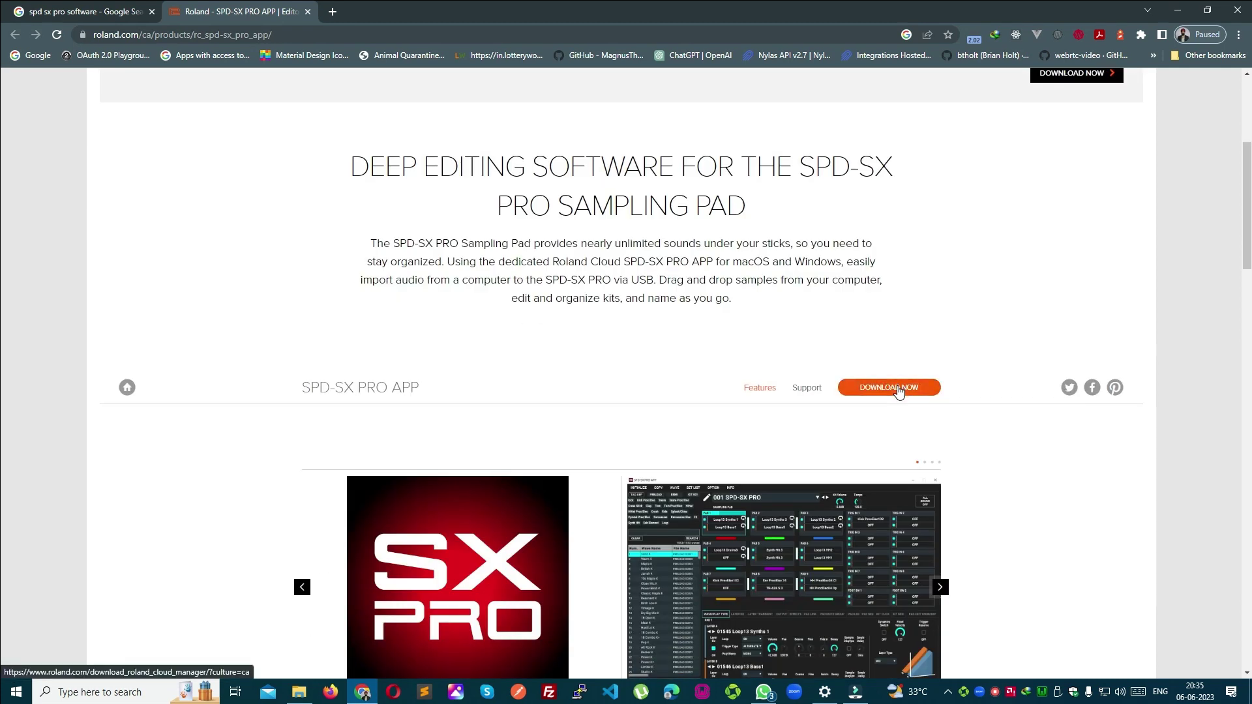
pyautogui.click(899, 388)
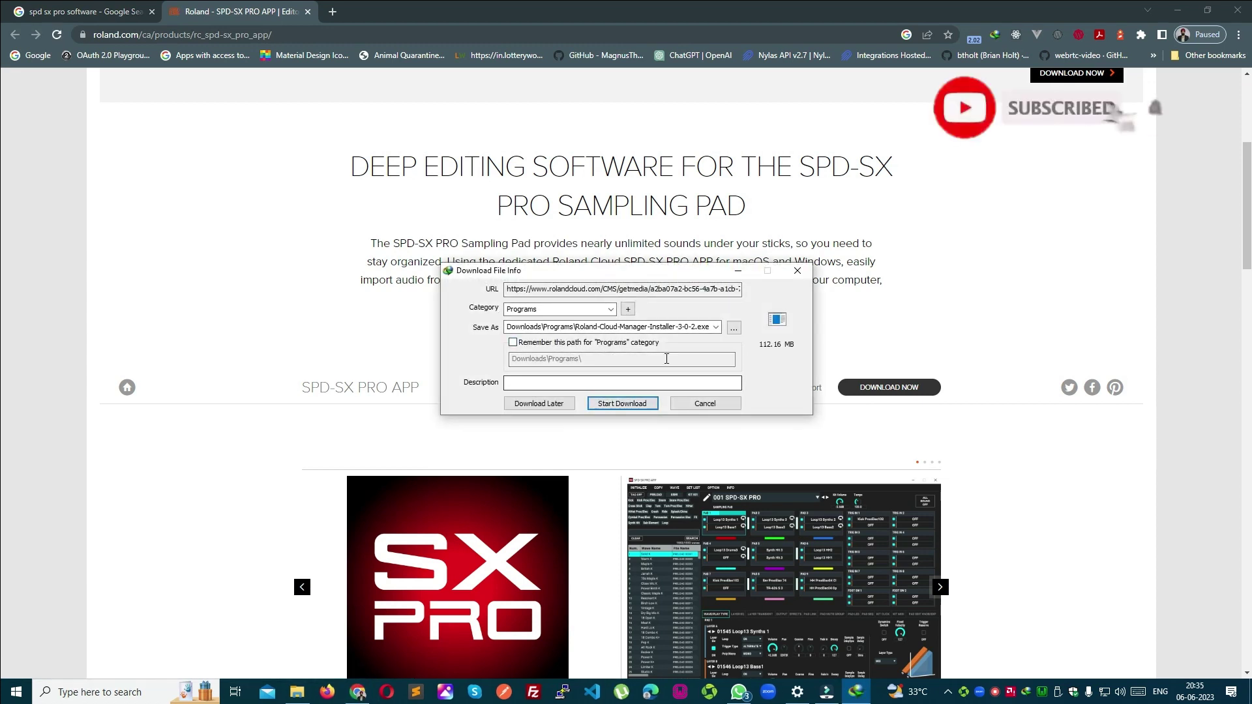
pyautogui.click(607, 403)
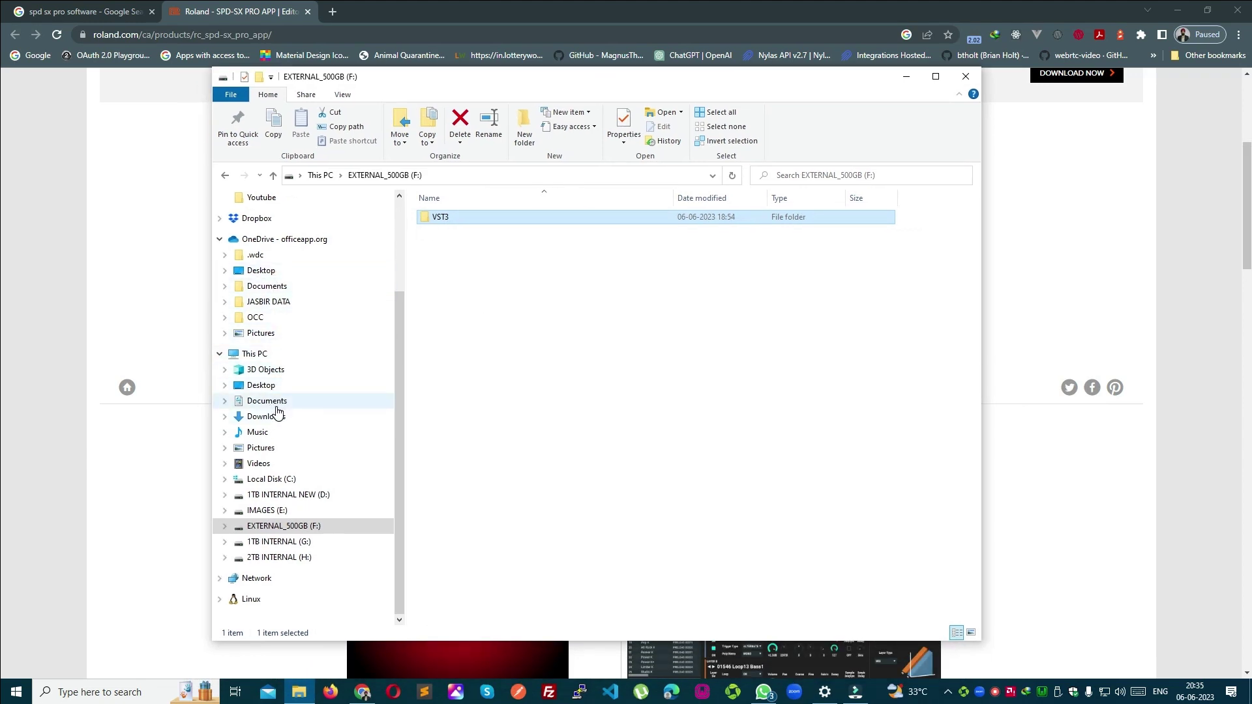
# Run the Roland Cloud Manager installer from Downloads, keeping the default folder and component.
pyautogui.click(281, 416)
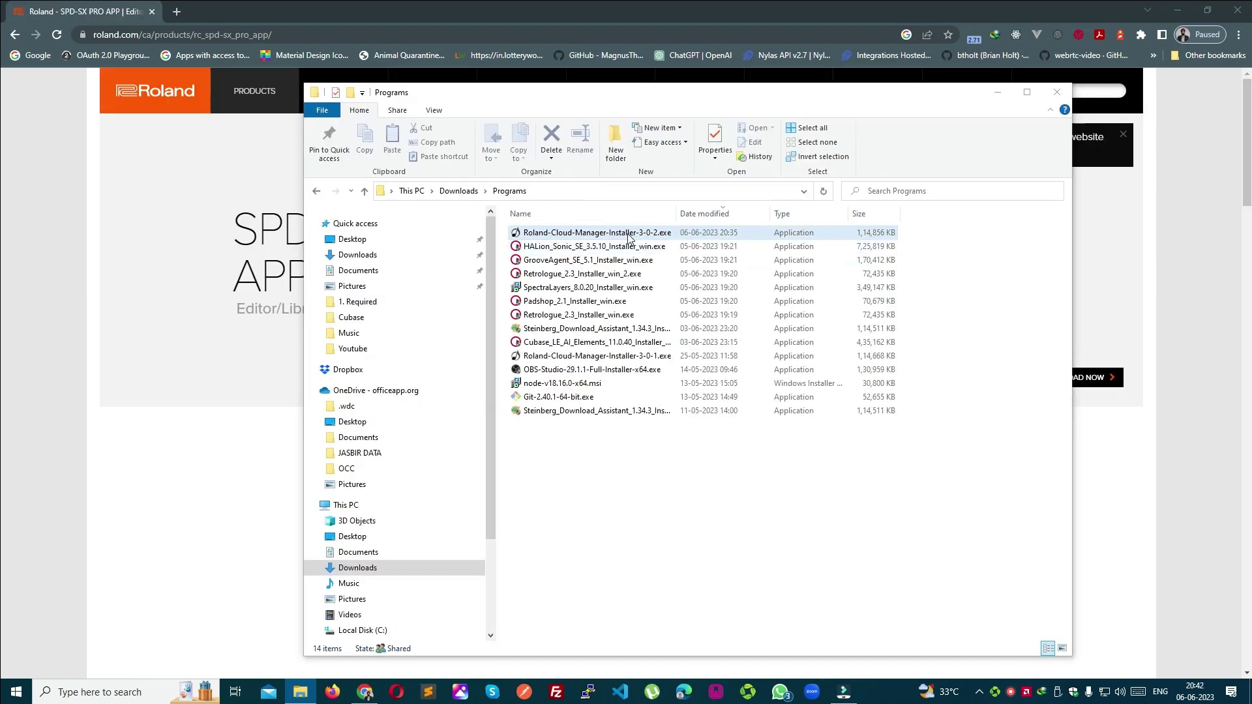
pyautogui.click(627, 233)
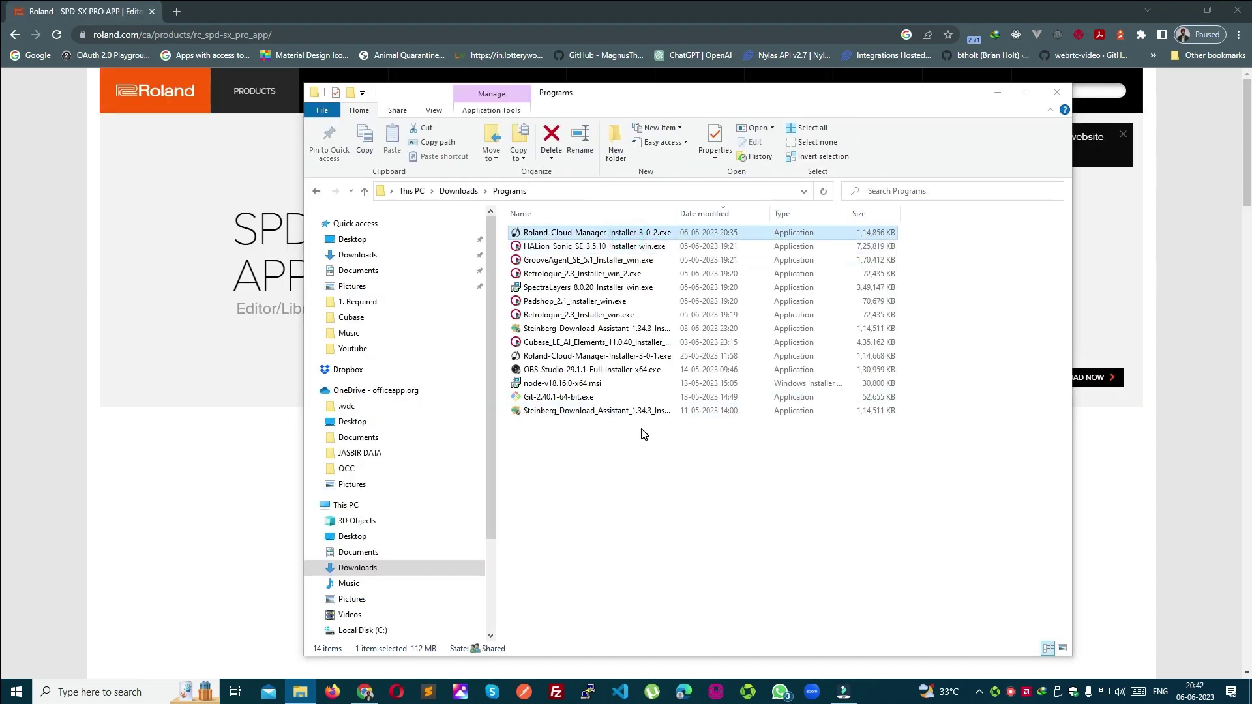
pyautogui.click(706, 446)
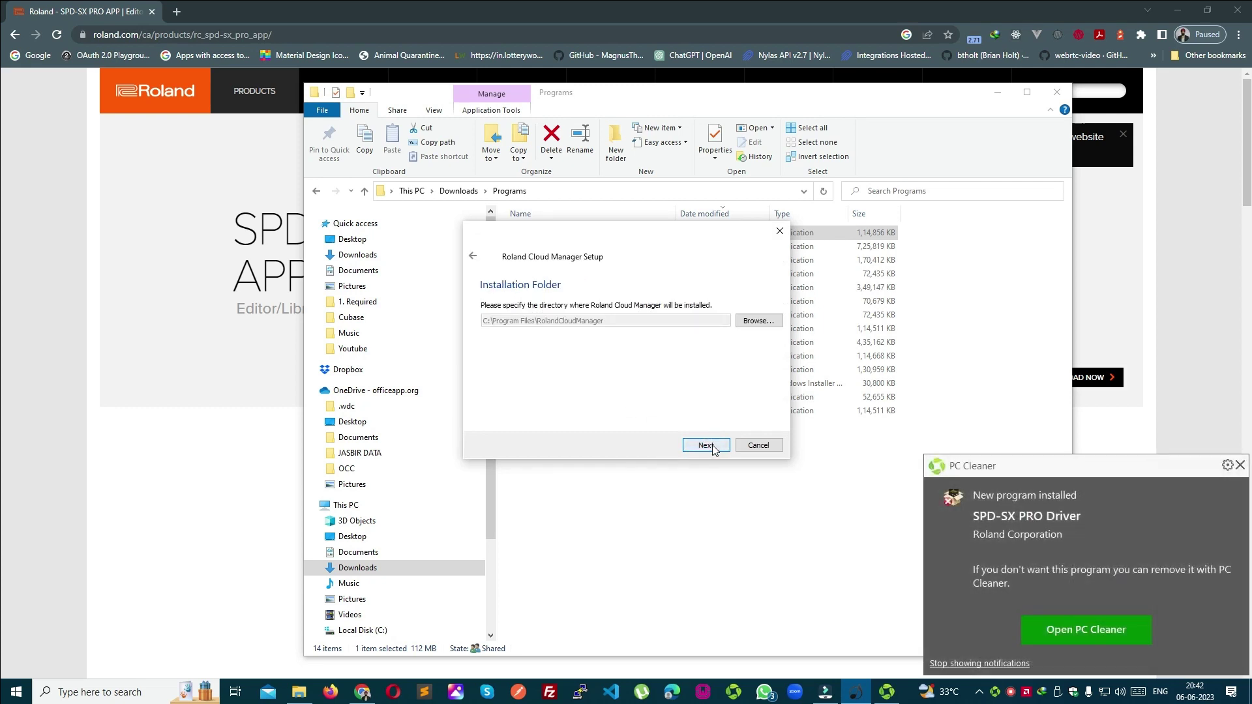
pyautogui.click(705, 445)
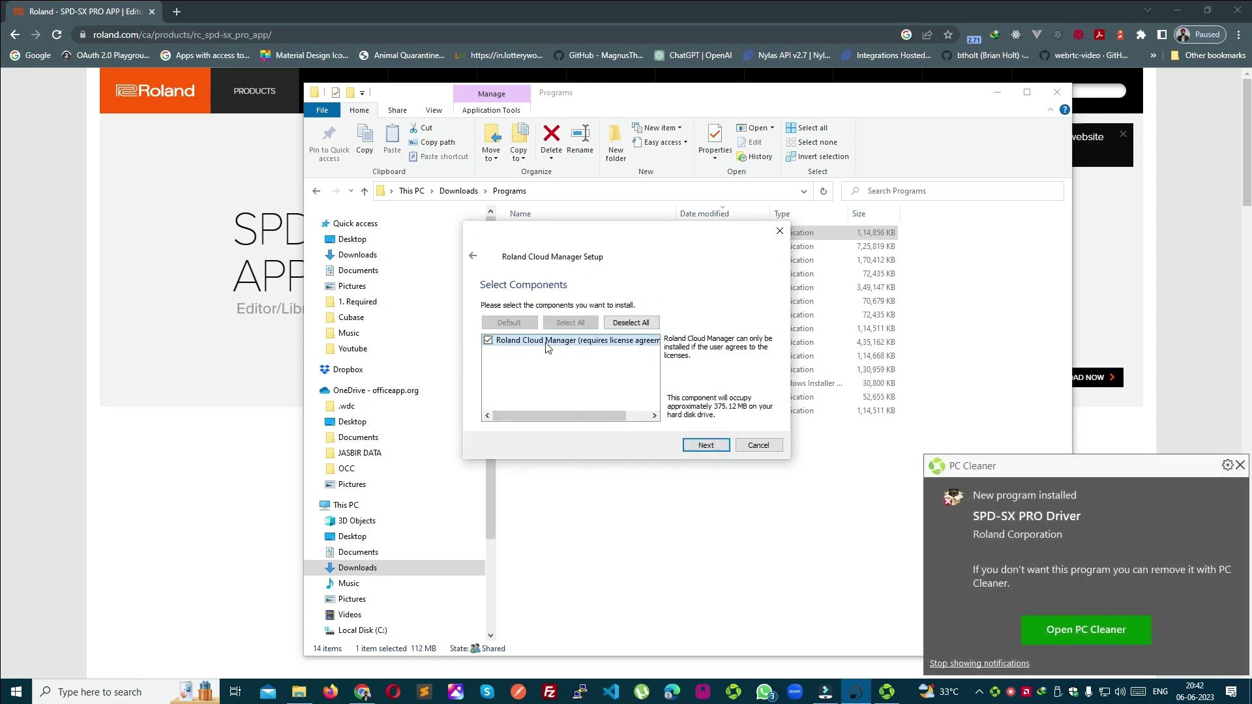
pyautogui.moveTo(608, 415); pyautogui.dragTo(639, 422)
pyautogui.click(708, 446)
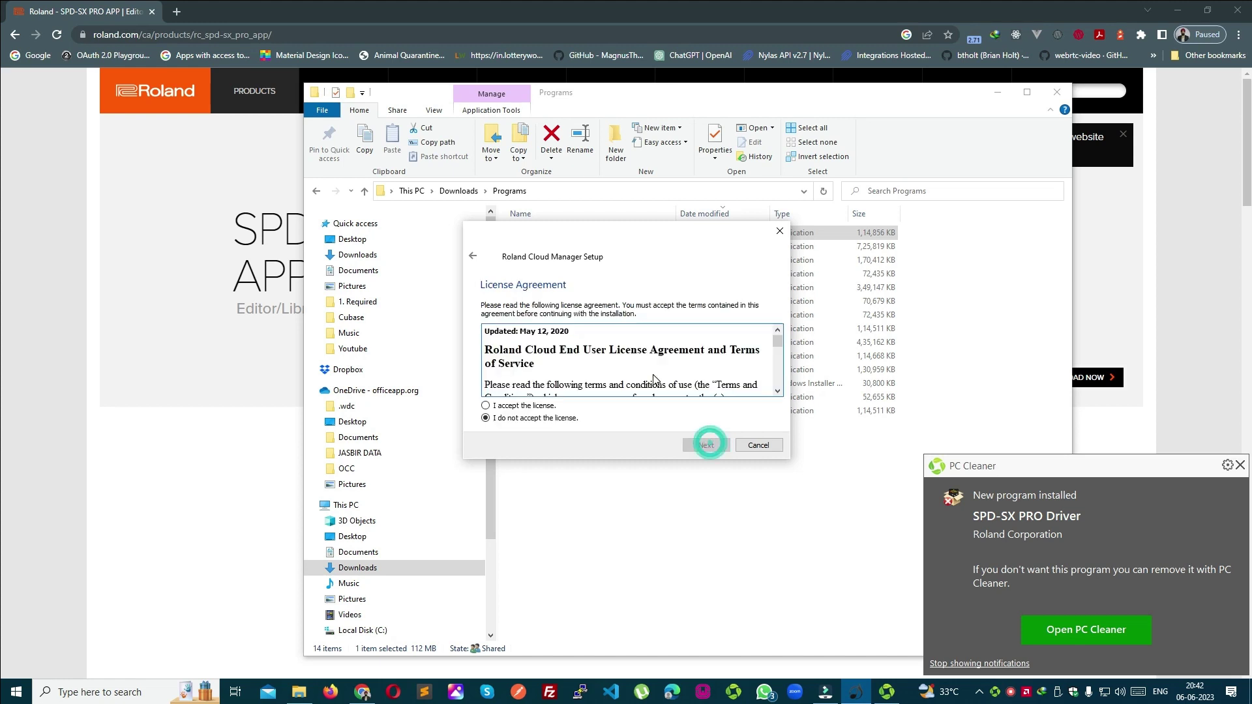
# Accept the Roland Cloud license, install to C:\Program Files\RolandCloudManager, and finish setup.
pyautogui.click(542, 407)
pyautogui.click(710, 445)
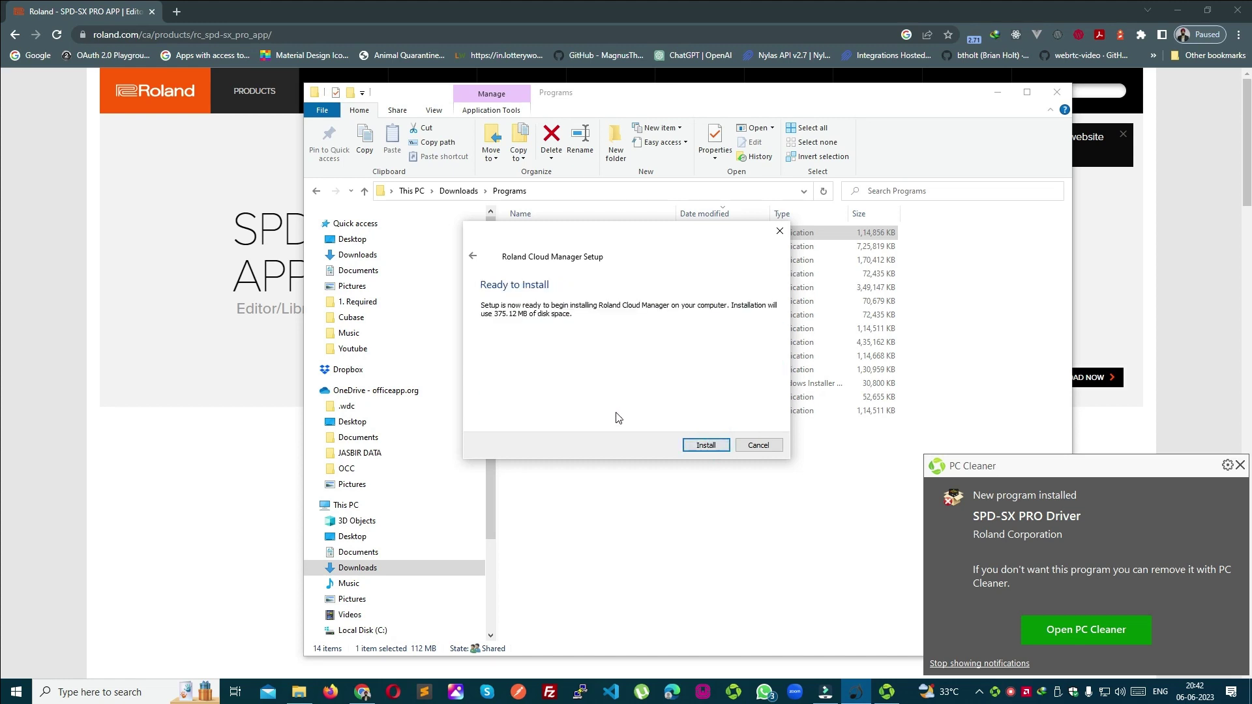
pyautogui.click(700, 446)
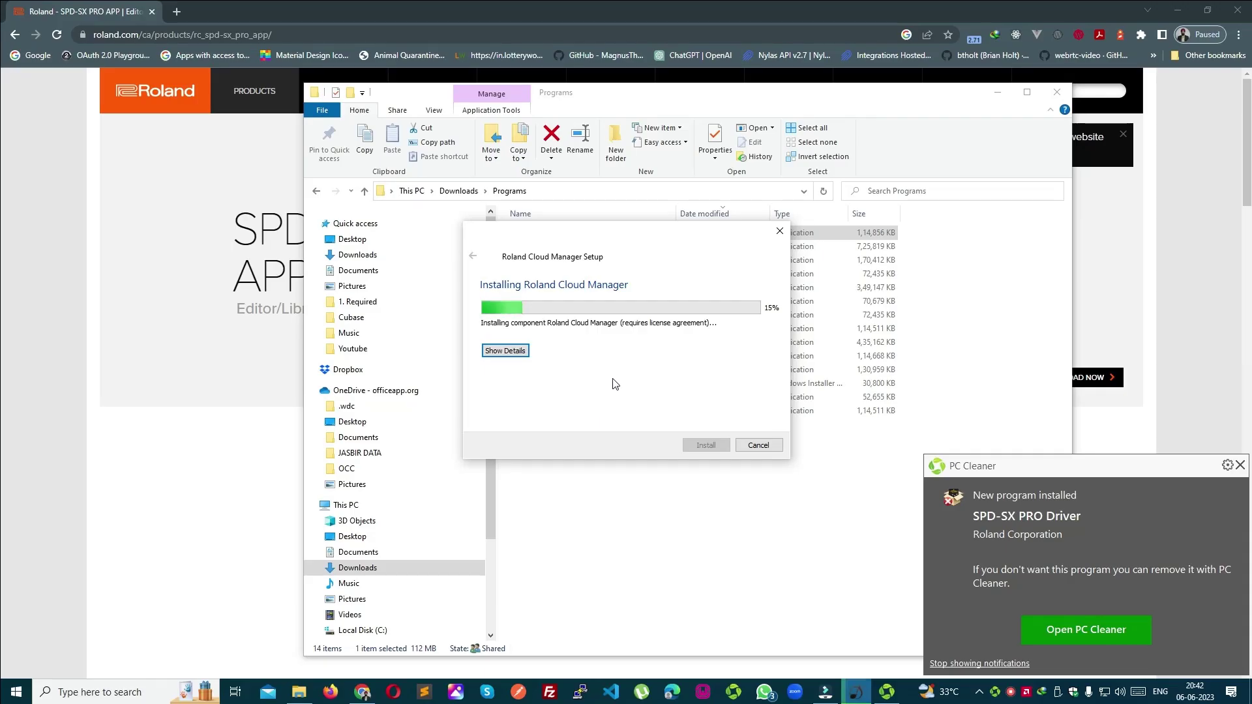
pyautogui.click(520, 352)
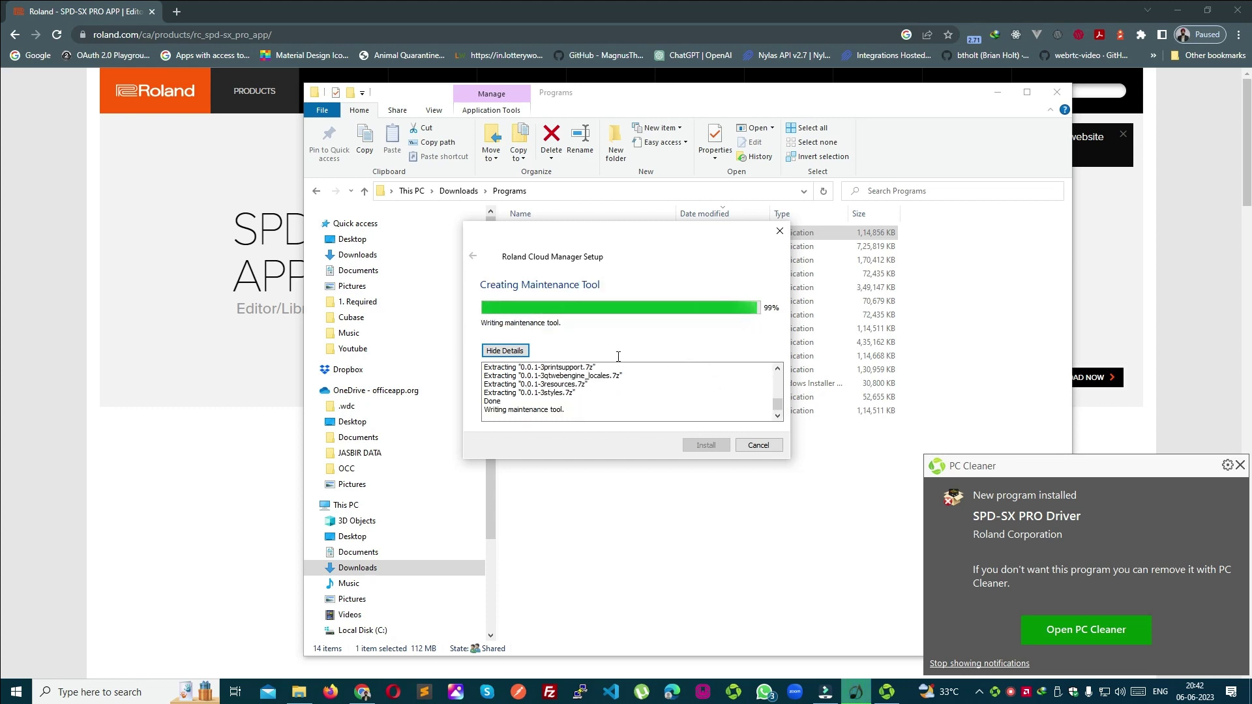
pyautogui.click(716, 445)
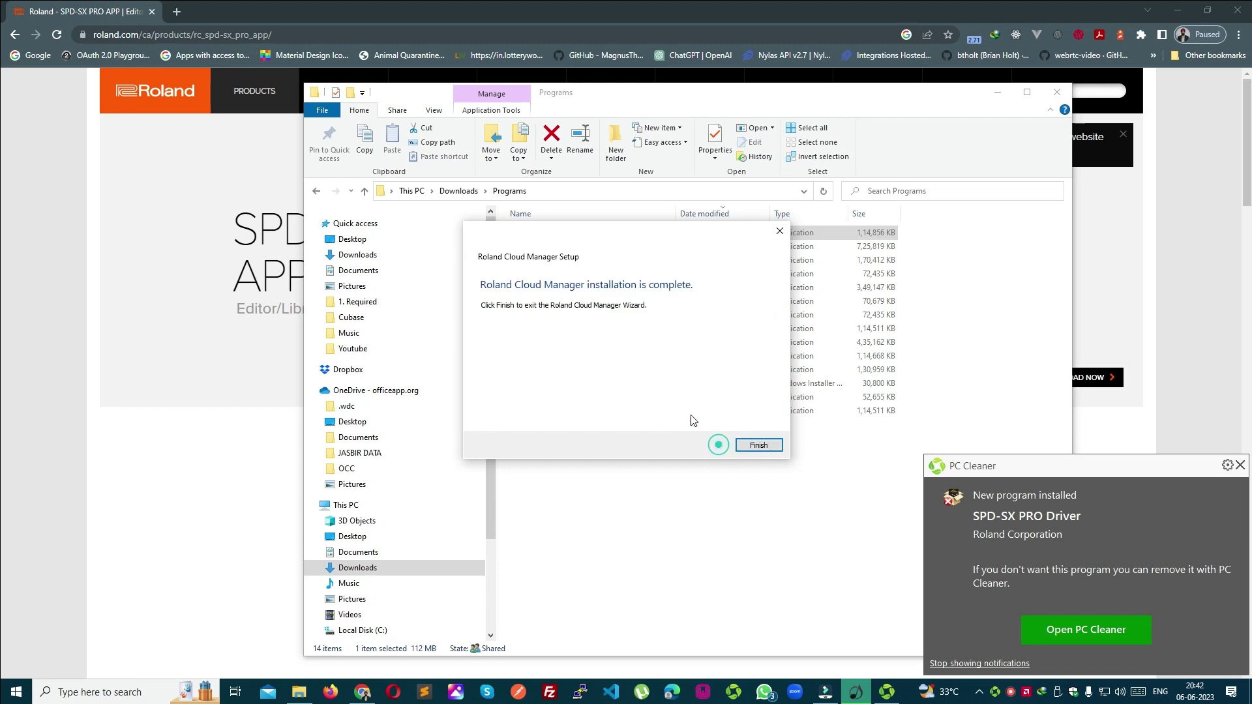
pyautogui.click(773, 446)
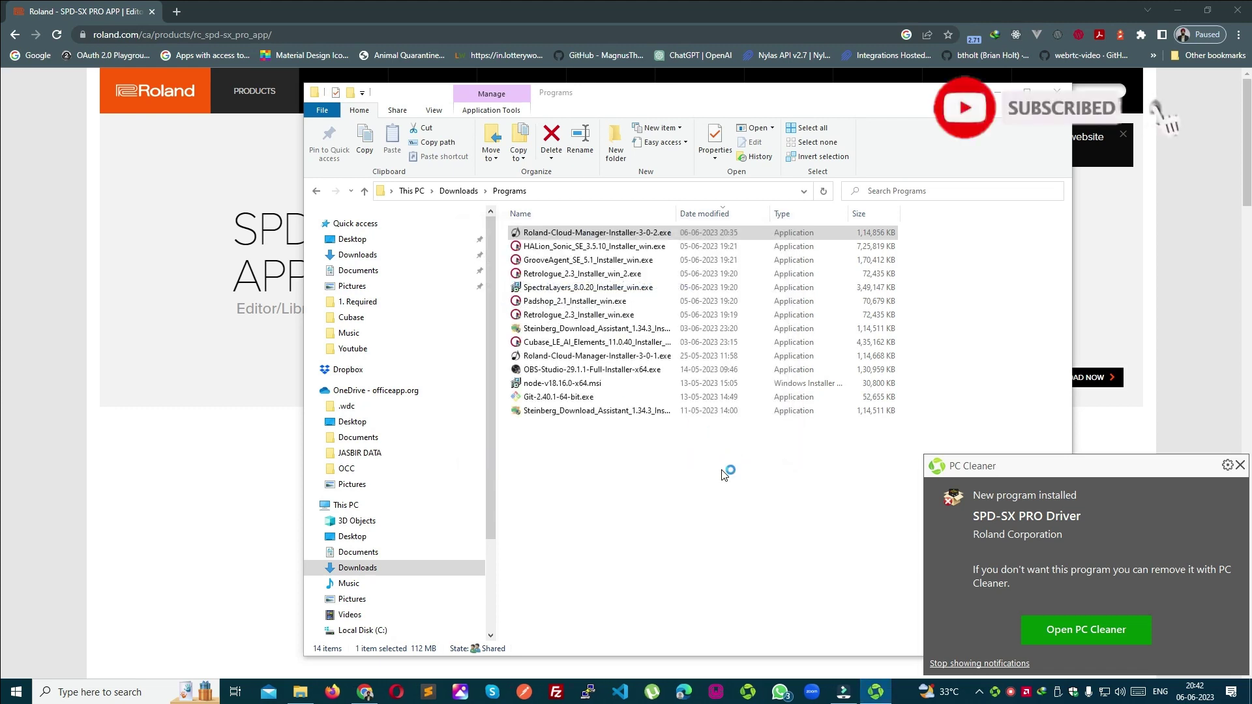
# Dismiss the PC Cleaner notification and start the Roland Cloud sign-in in the browser.
pyautogui.click(1239, 467)
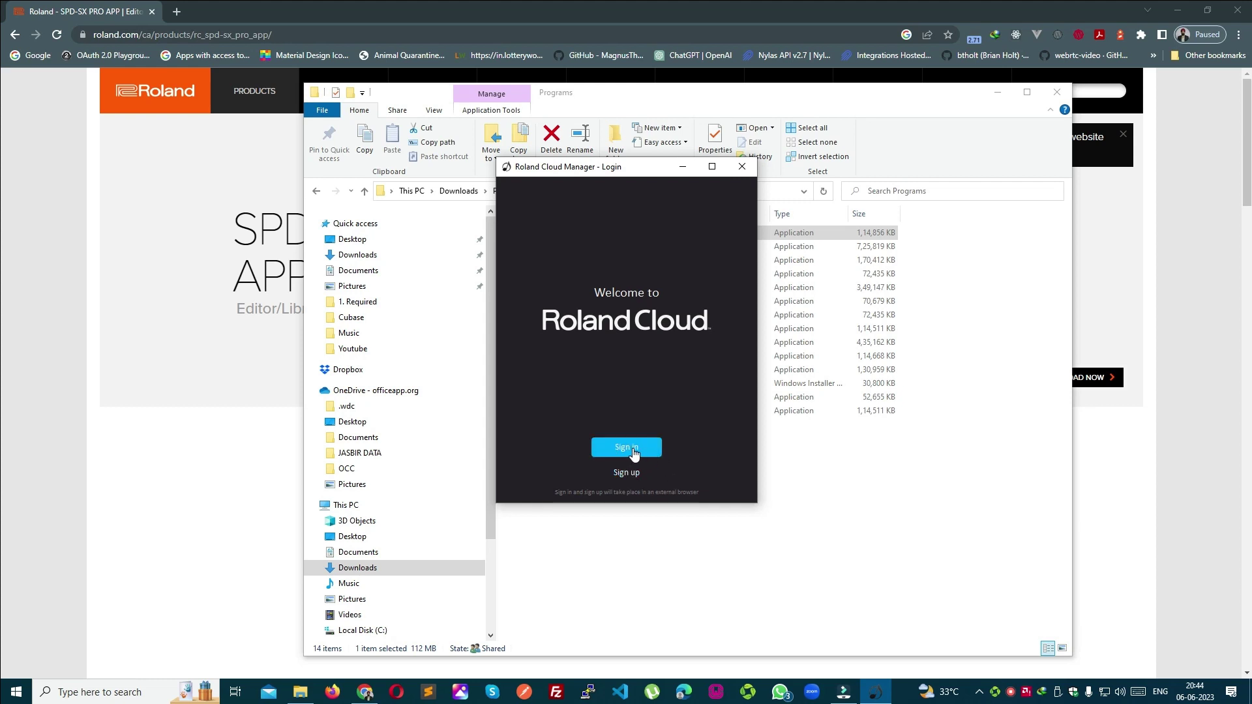
pyautogui.click(630, 448)
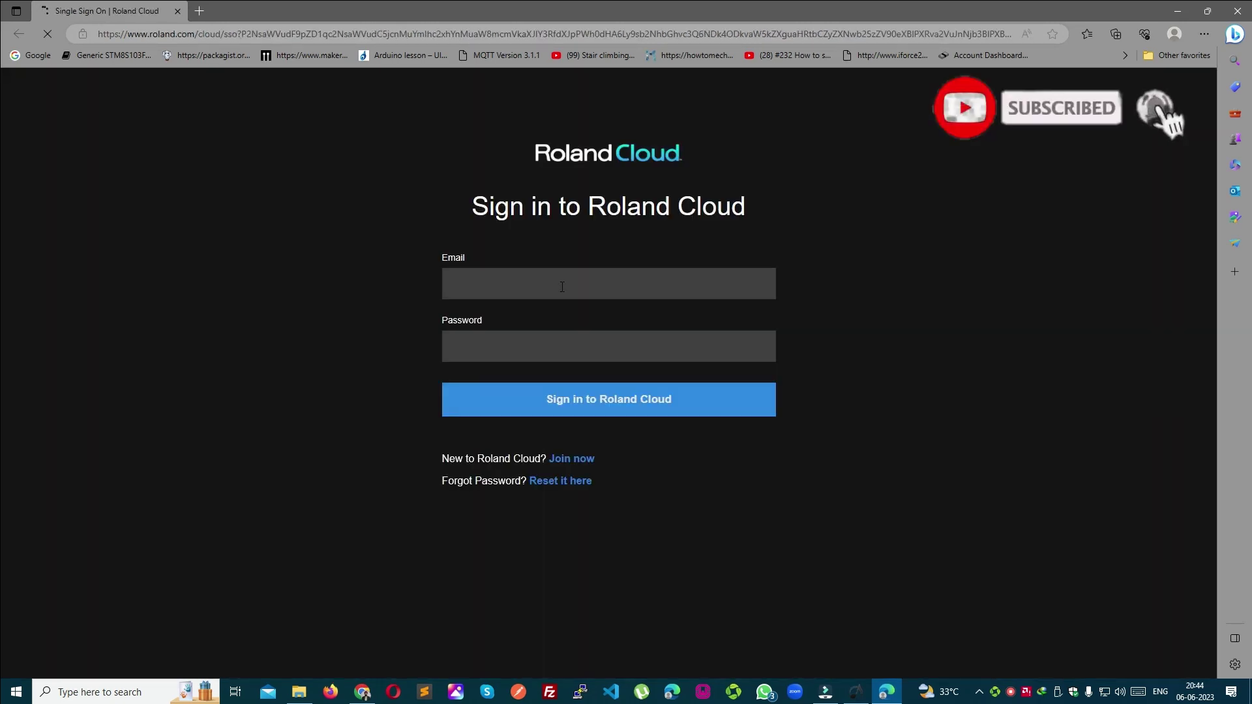
# Sign in with the Roland Cloud account e-mail and password, then close the Edge window.
pyautogui.click(561, 285)
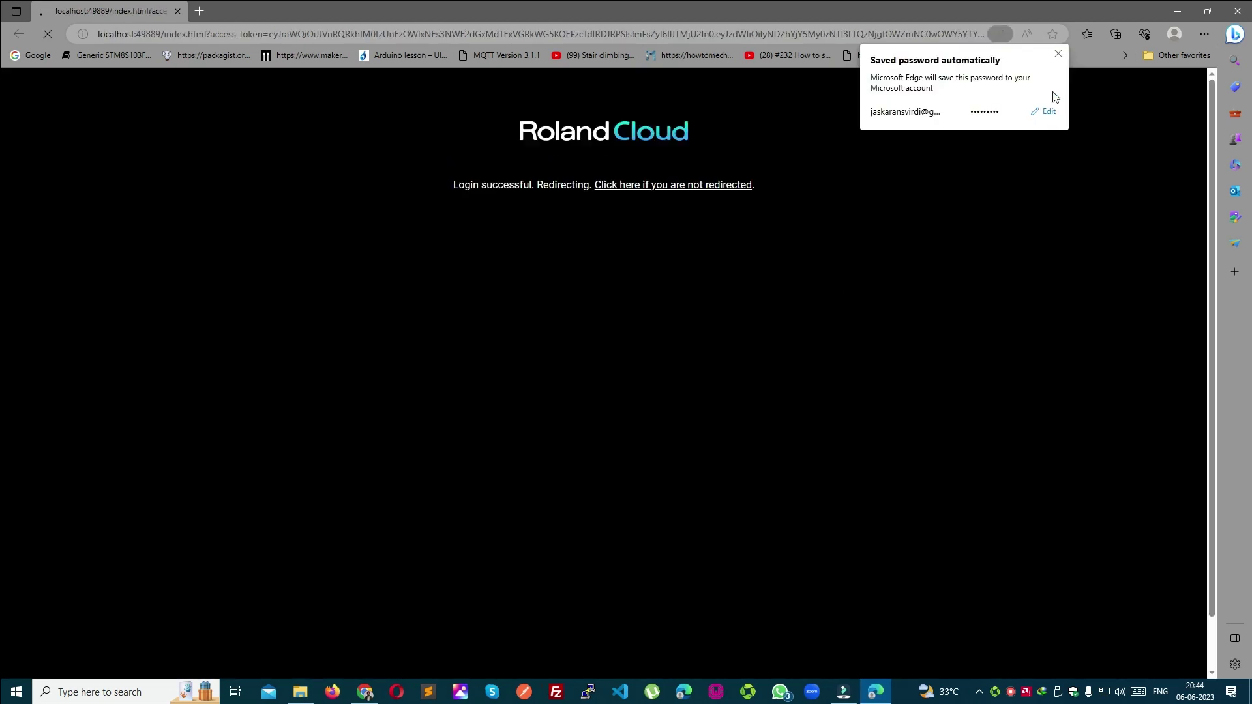
pyautogui.click(1057, 57)
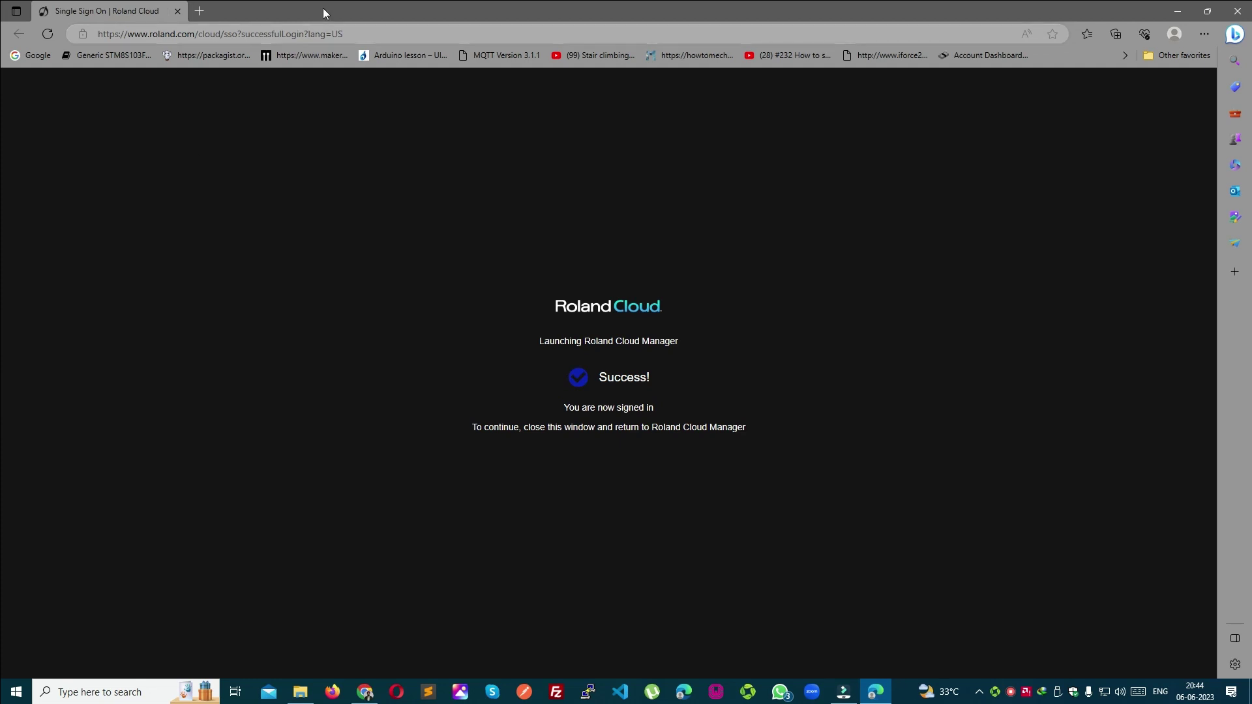
pyautogui.hotkey('ctrl', 'w')
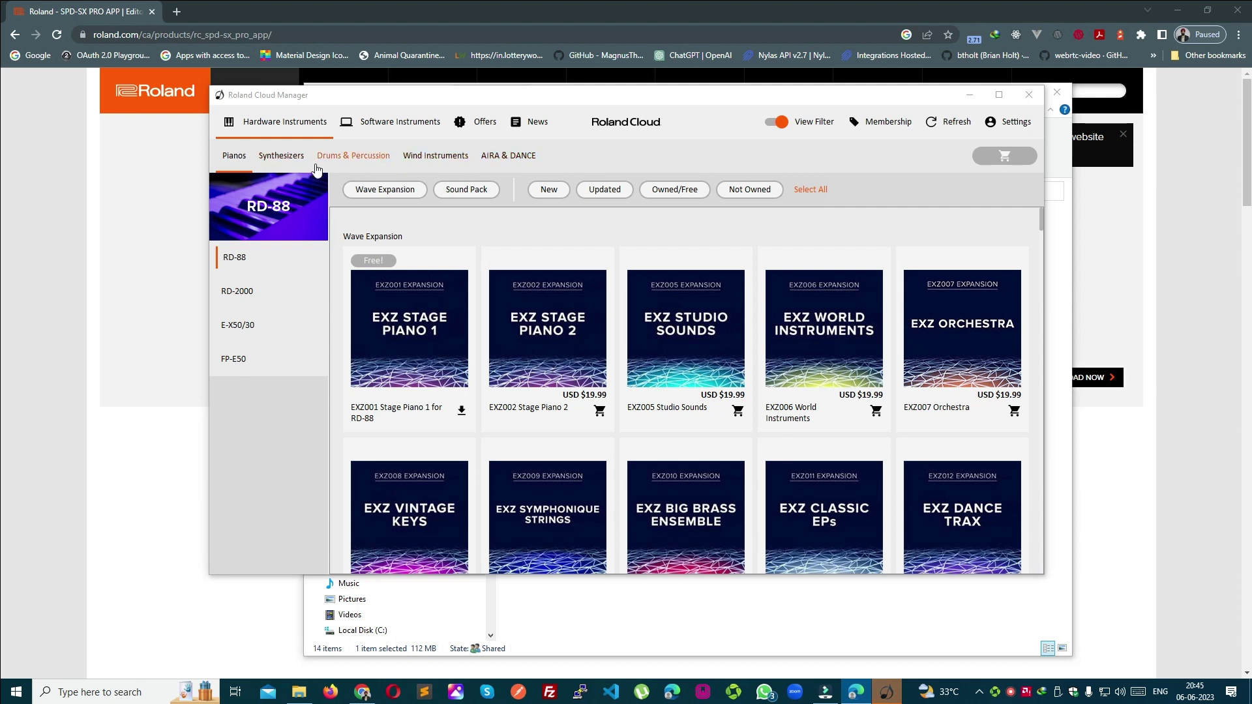
# Browse the Synthesizers and Pianos catalogue sections in Roland Cloud Manager.
pyautogui.click(288, 160)
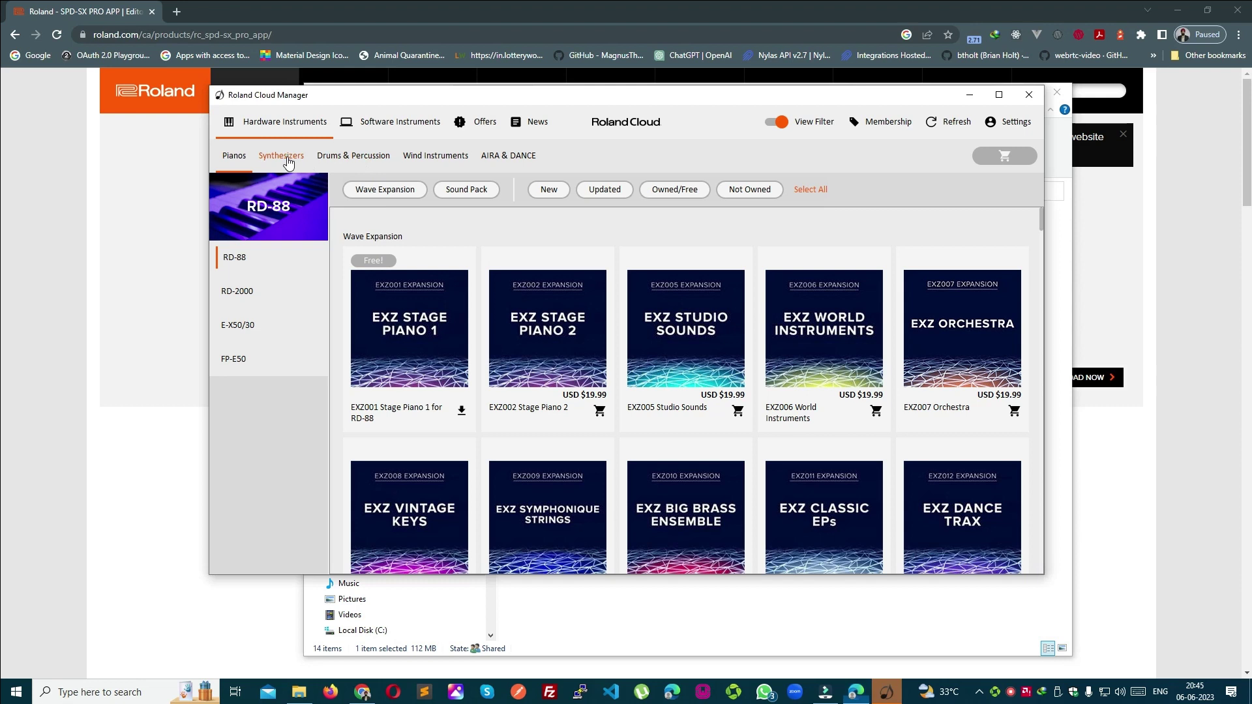
pyautogui.click(288, 160)
pyautogui.scroll(-1, 263, 297)
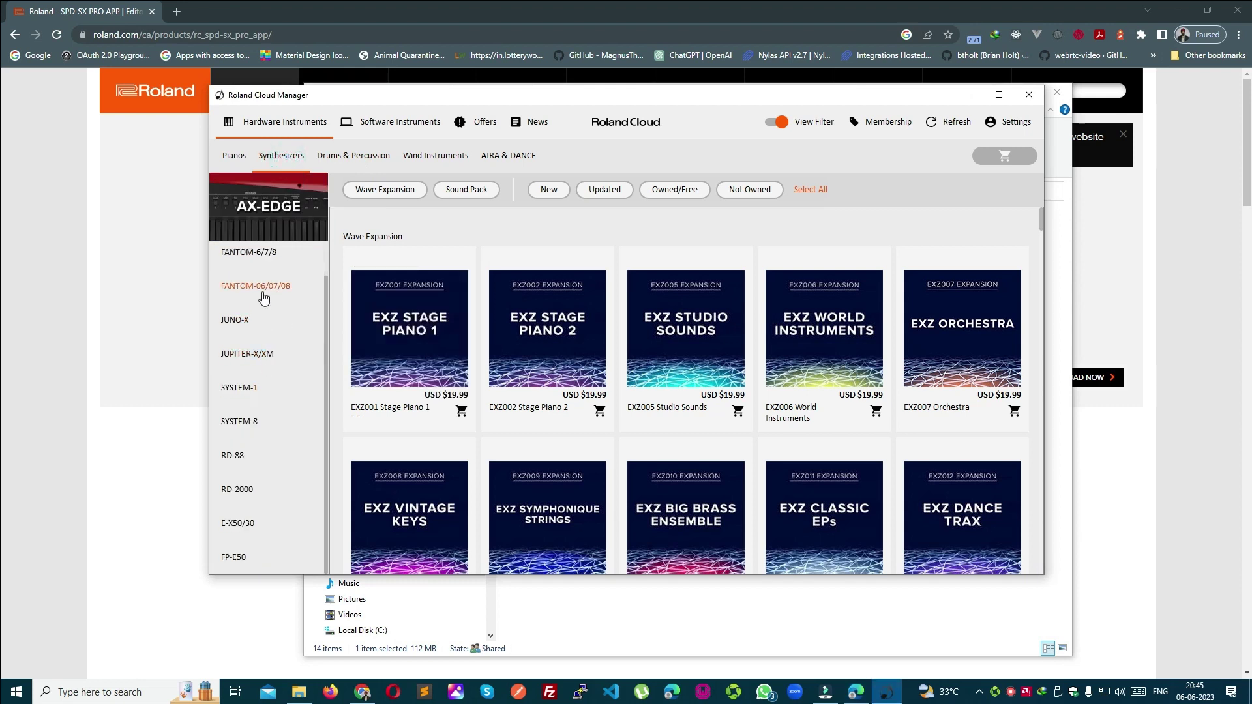
pyautogui.scroll(1, 261, 352)
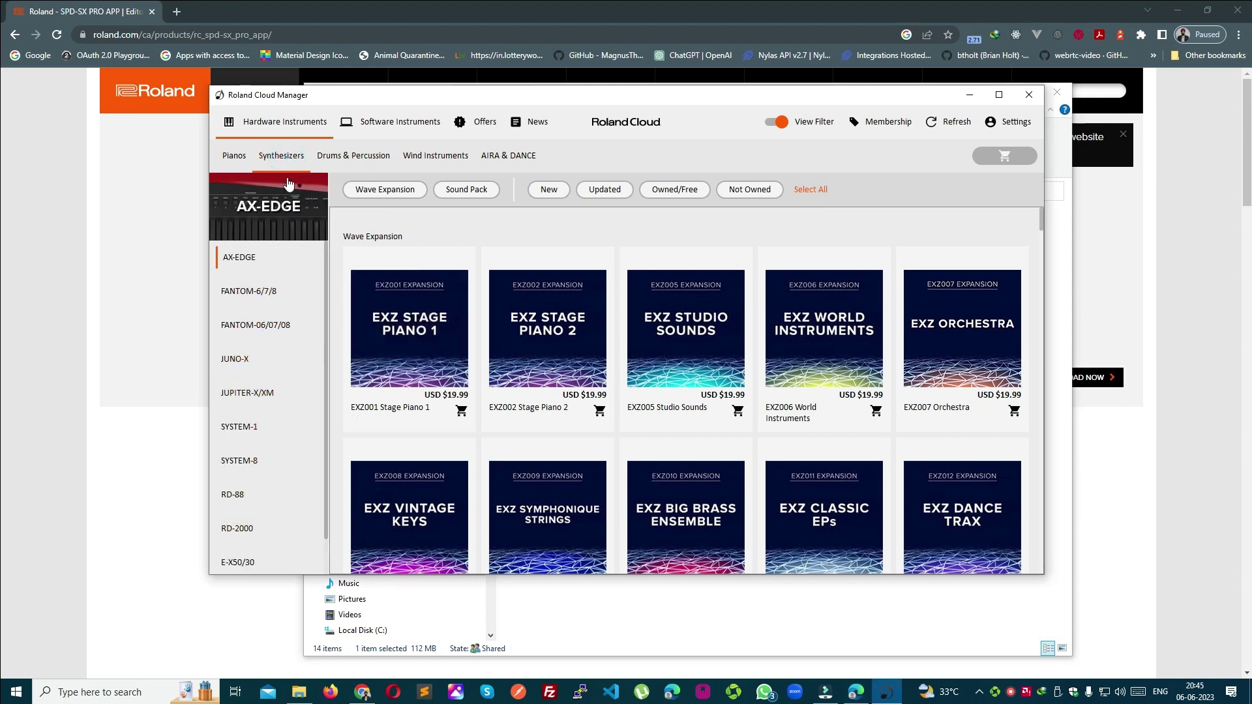
pyautogui.click(233, 157)
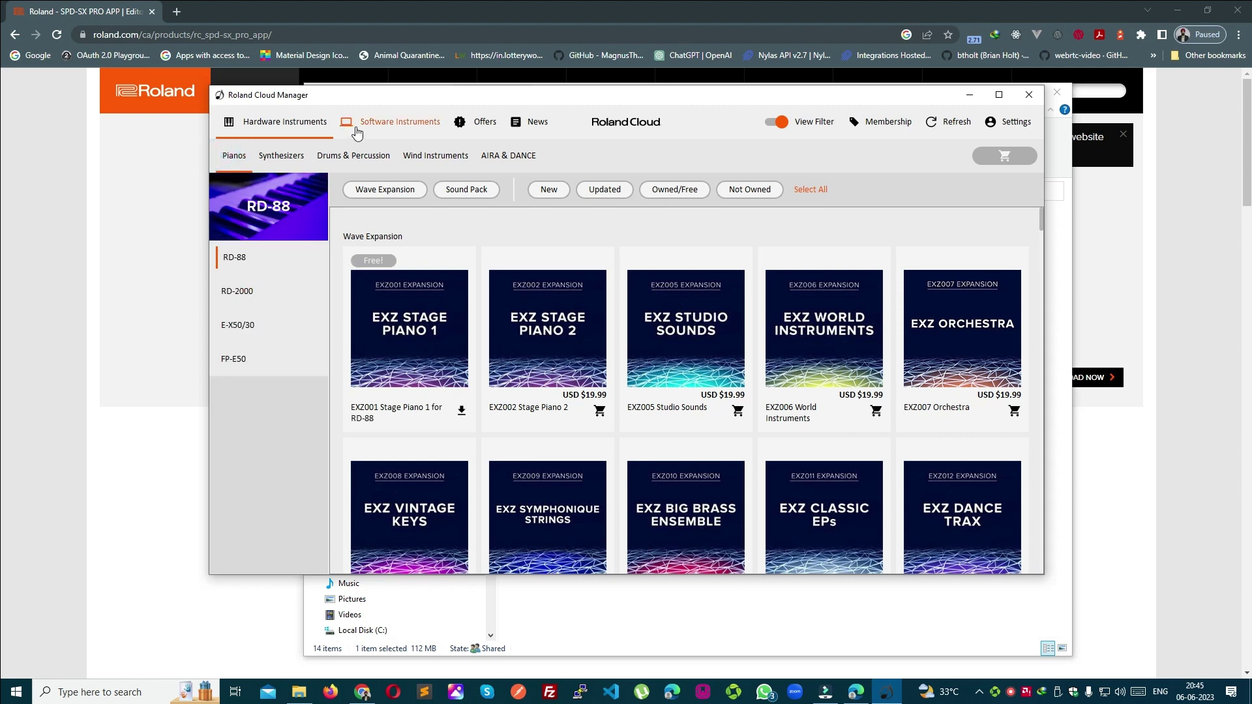
# Install the free SPD-SX PRO App from Drums & Percussion > SPD-SX PRO.
pyautogui.click(357, 159)
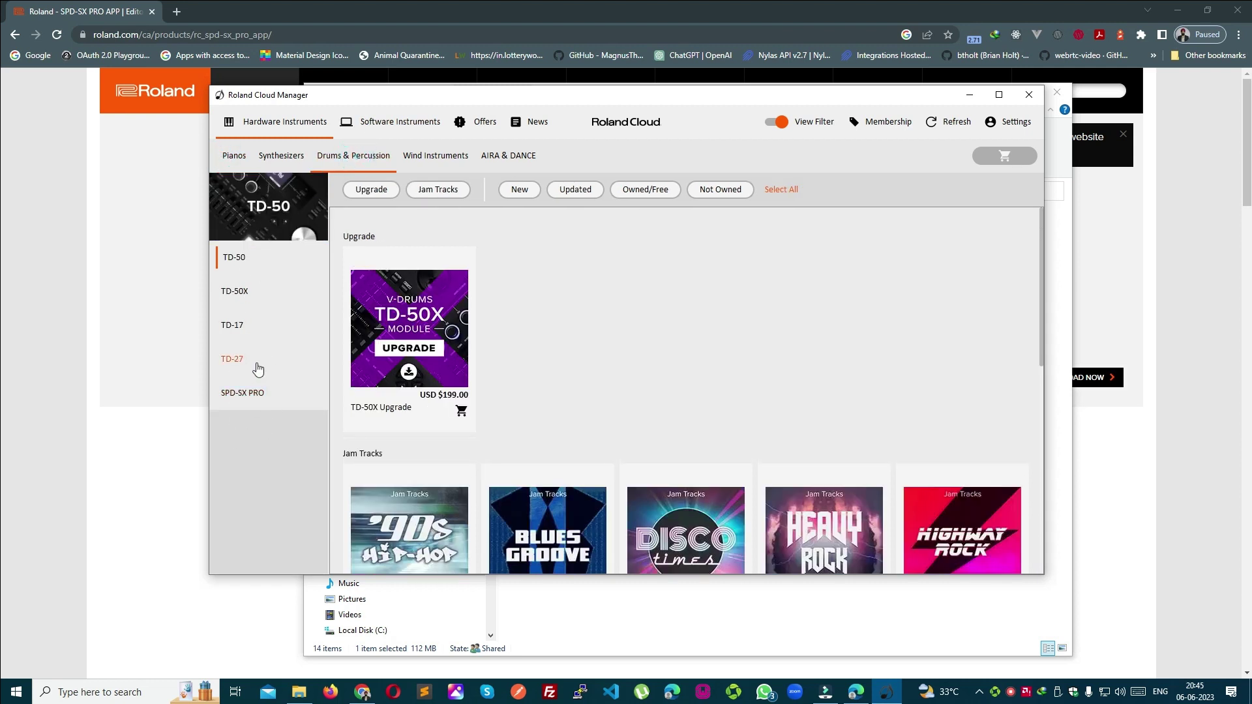
pyautogui.click(244, 393)
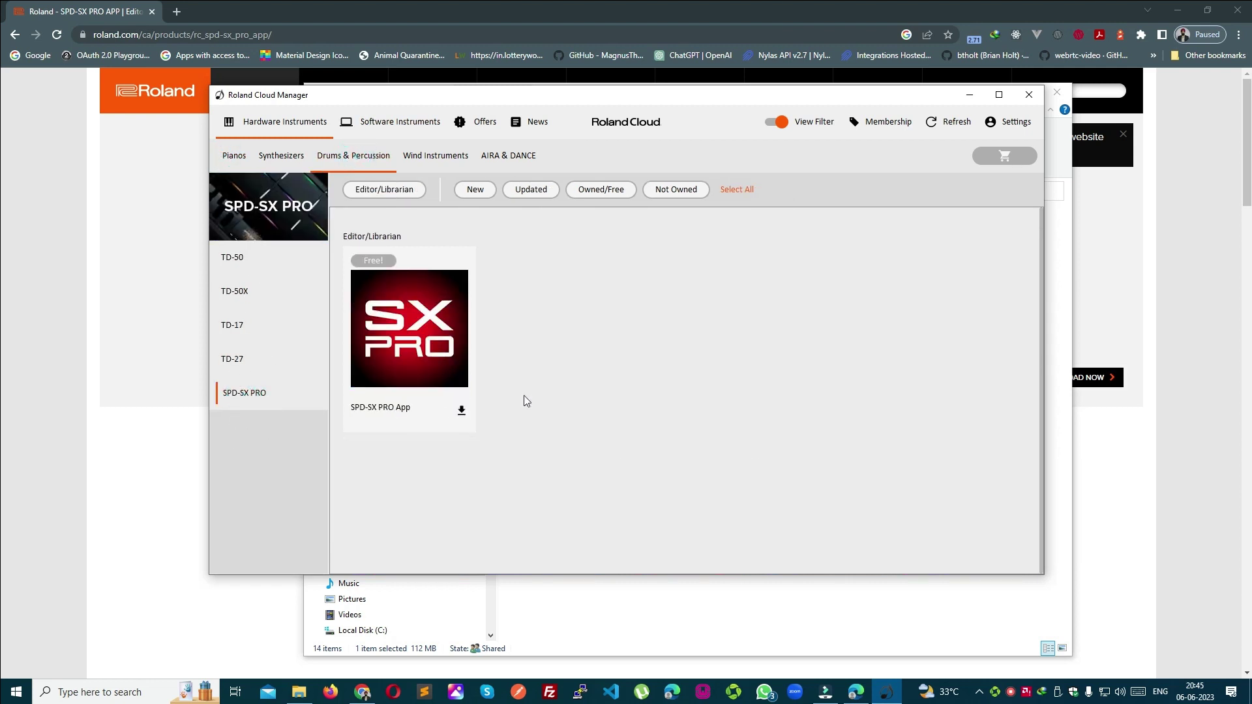
pyautogui.moveTo(443, 387)
pyautogui.click(462, 411)
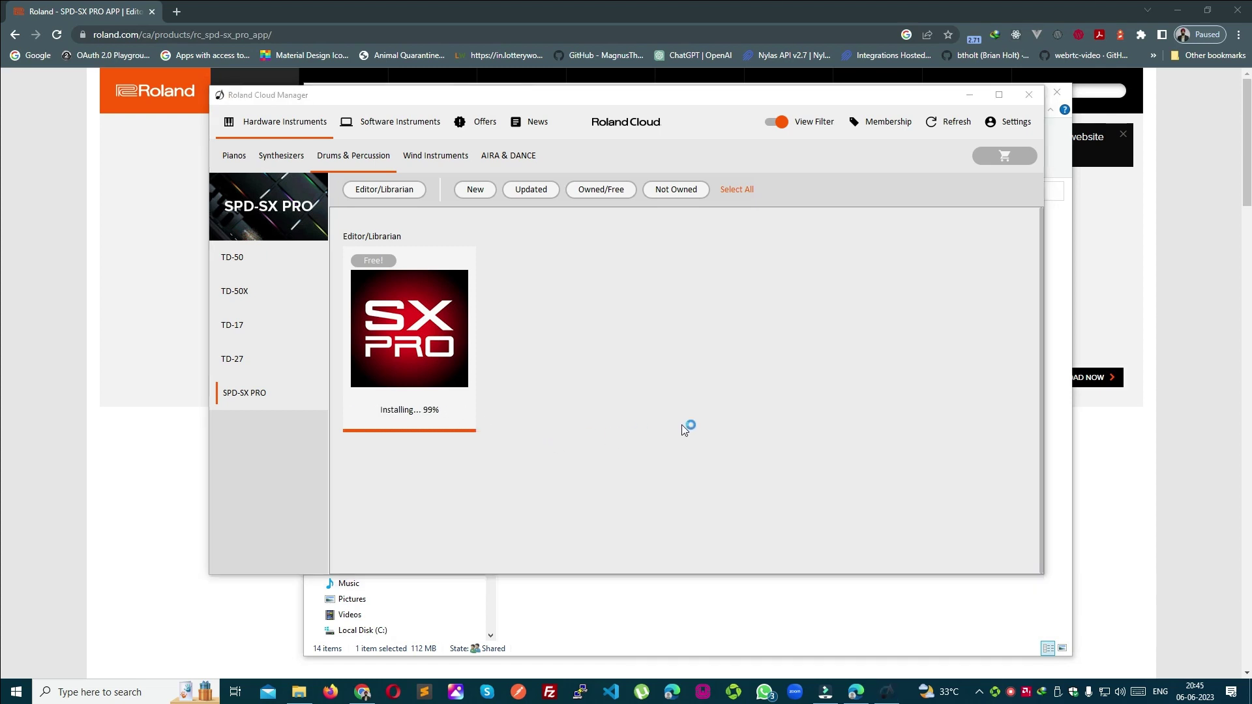
# Launch SPD-SX PRO APP 1.1.0.5 from the Recent list in Windows search.
pyautogui.click(130, 692)
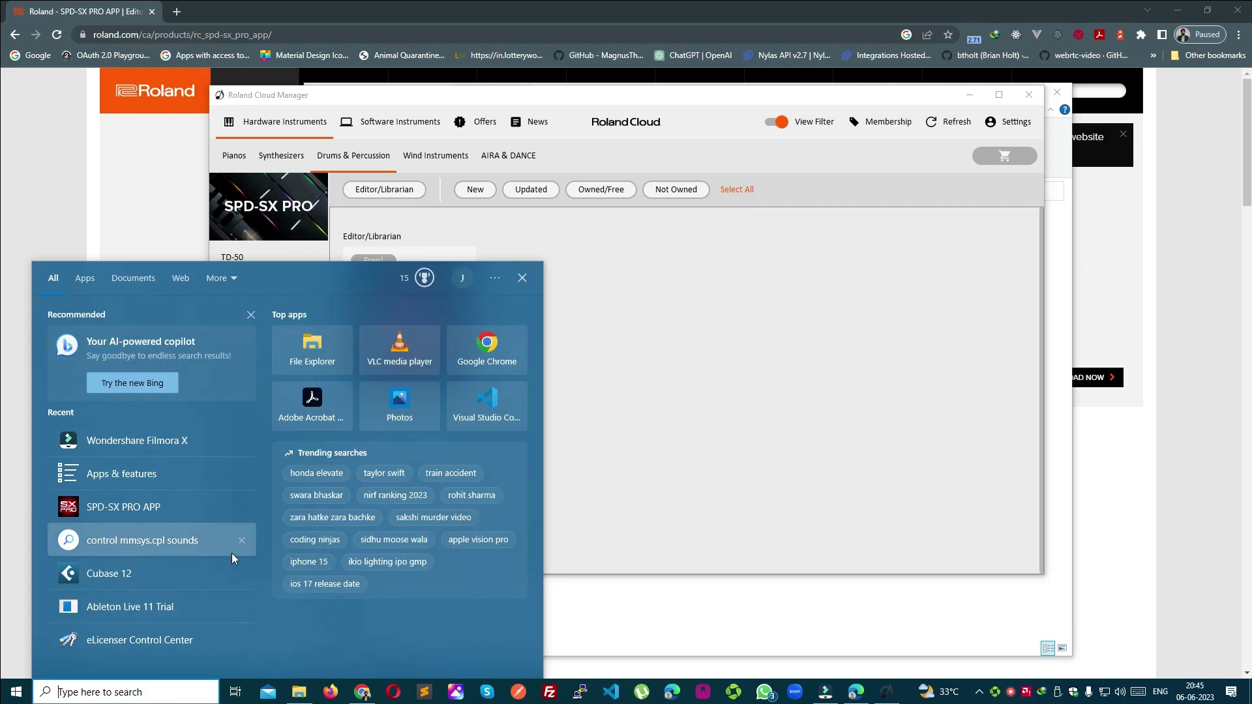
pyautogui.click(139, 511)
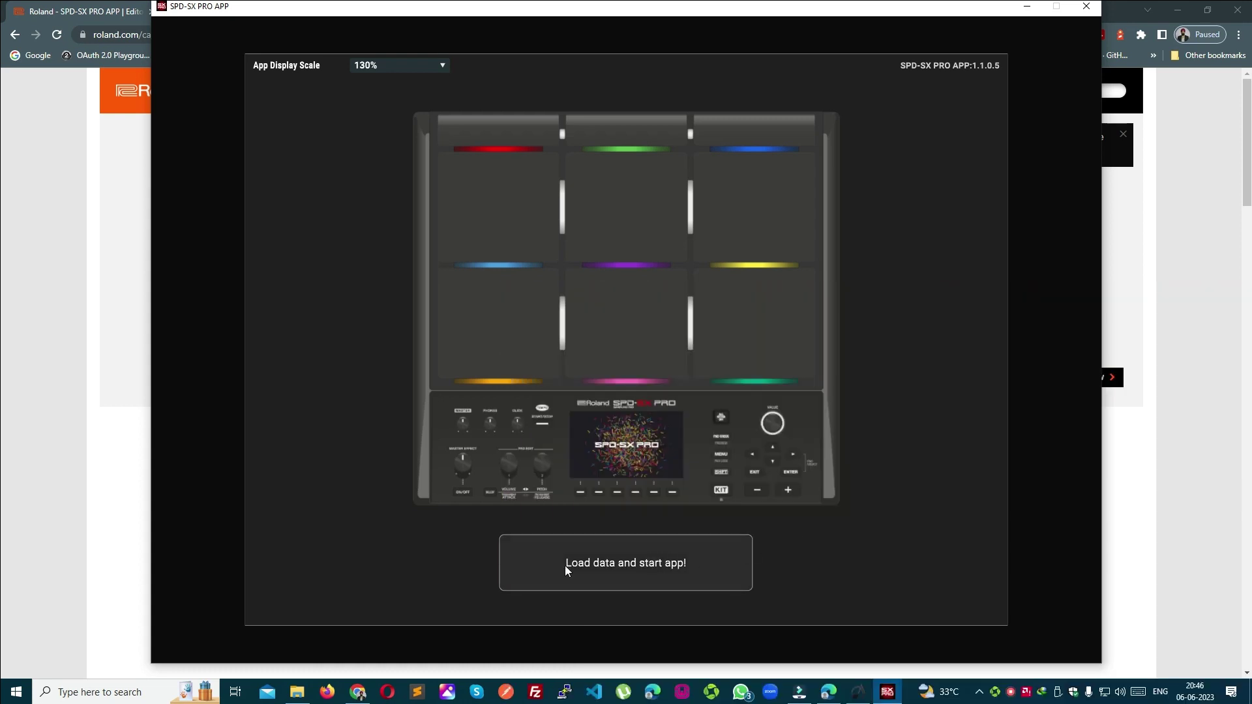
# Try loading the device data, which stops with a firmware-version requirement.
pyautogui.click(628, 565)
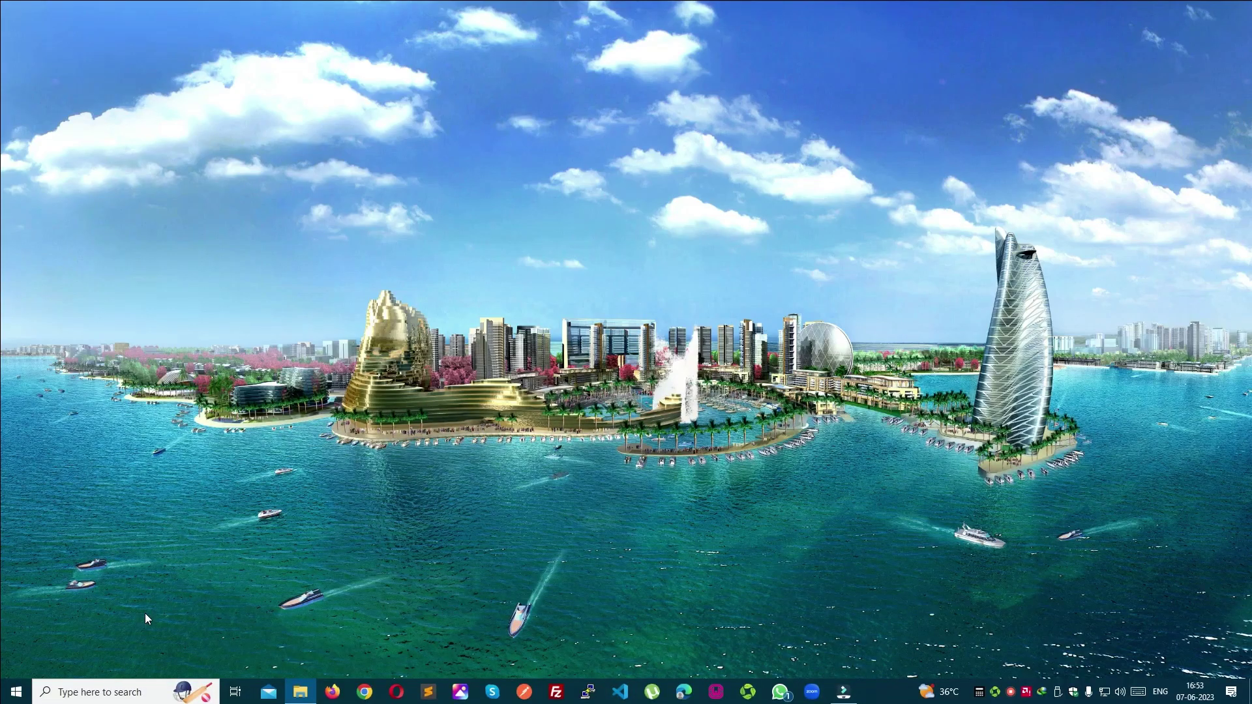
# Relaunch SPD-SX PRO APP and load the device data to open kit 044 Acoustic Drums.
pyautogui.click(77, 694)
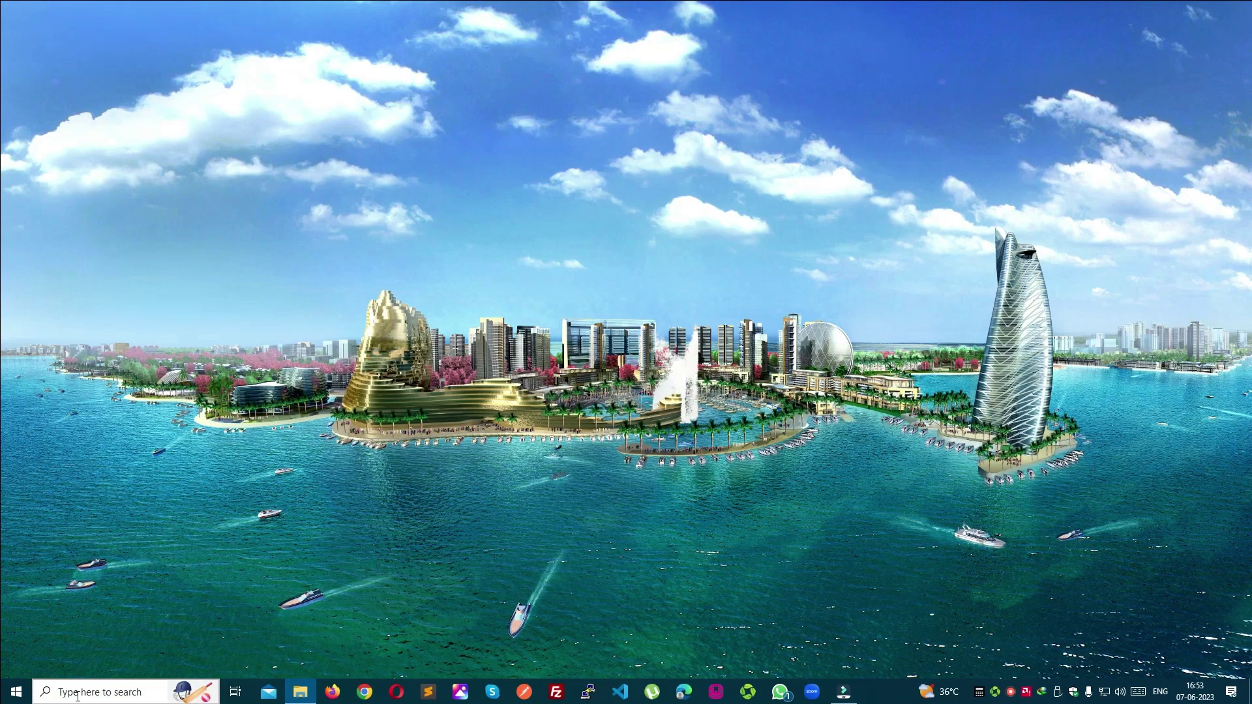
pyautogui.click(121, 607)
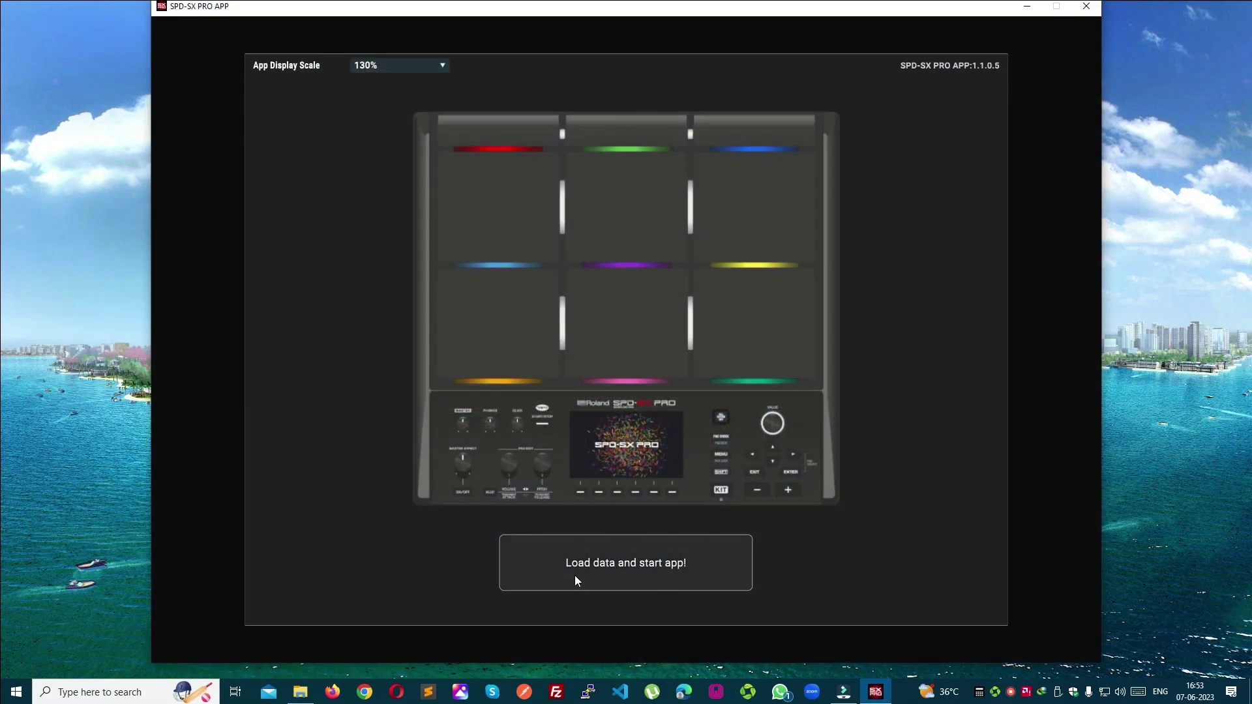
pyautogui.click(675, 568)
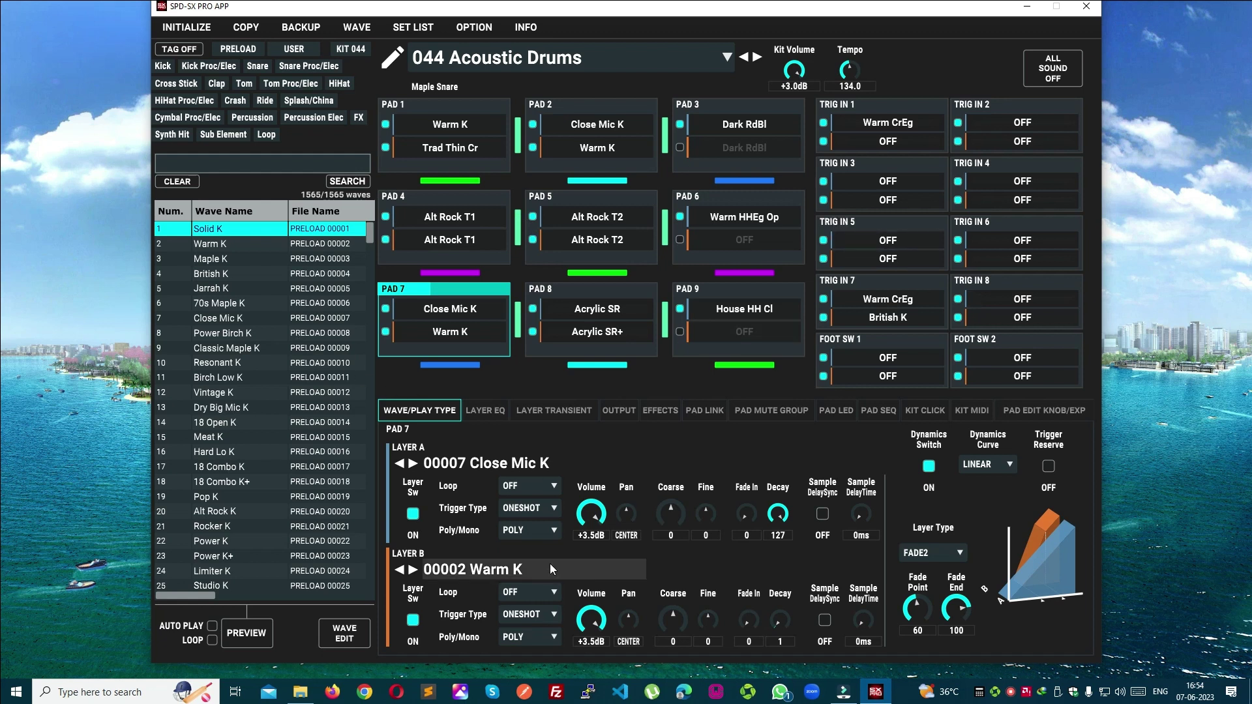
pyautogui.click(986, 459)
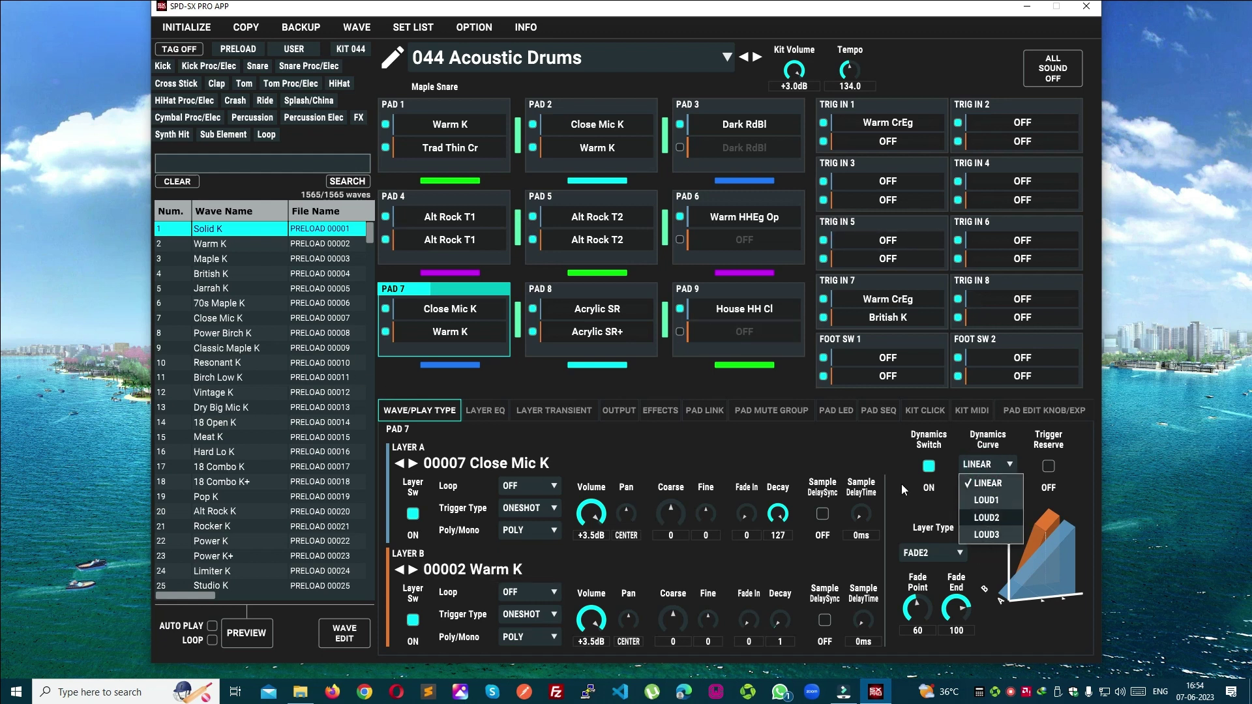
pyautogui.click(868, 458)
pyautogui.click(931, 553)
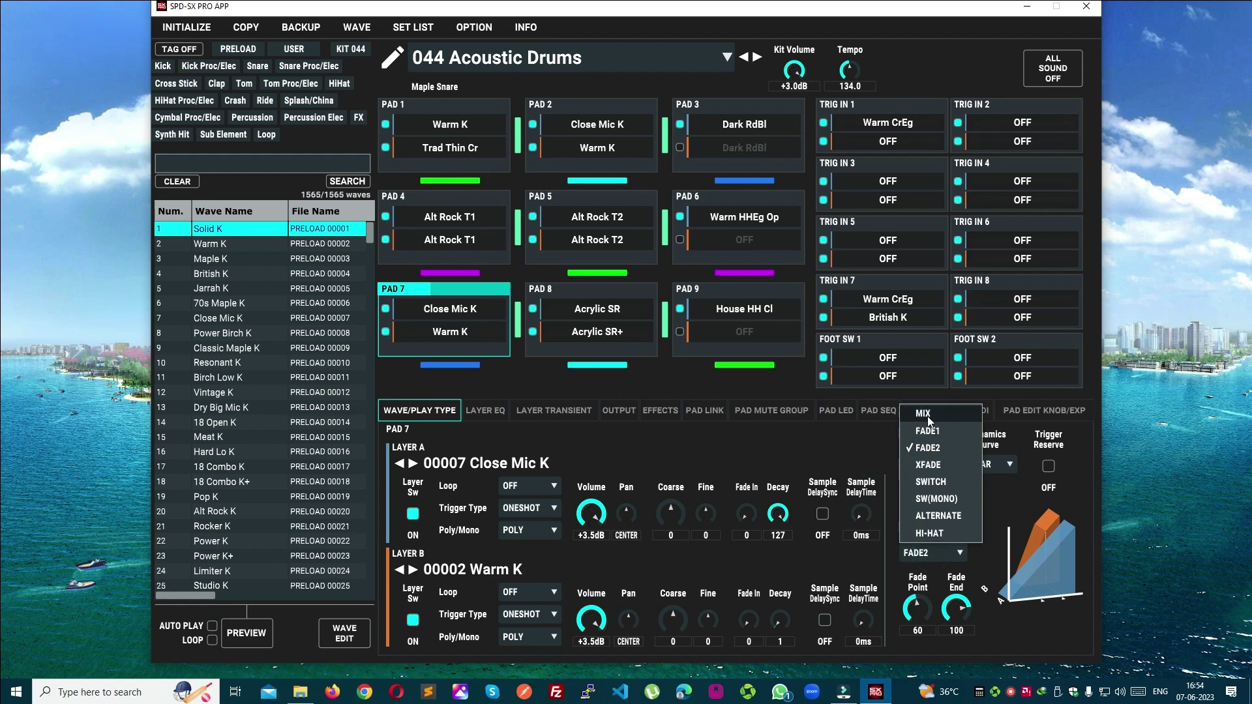
pyautogui.click(838, 445)
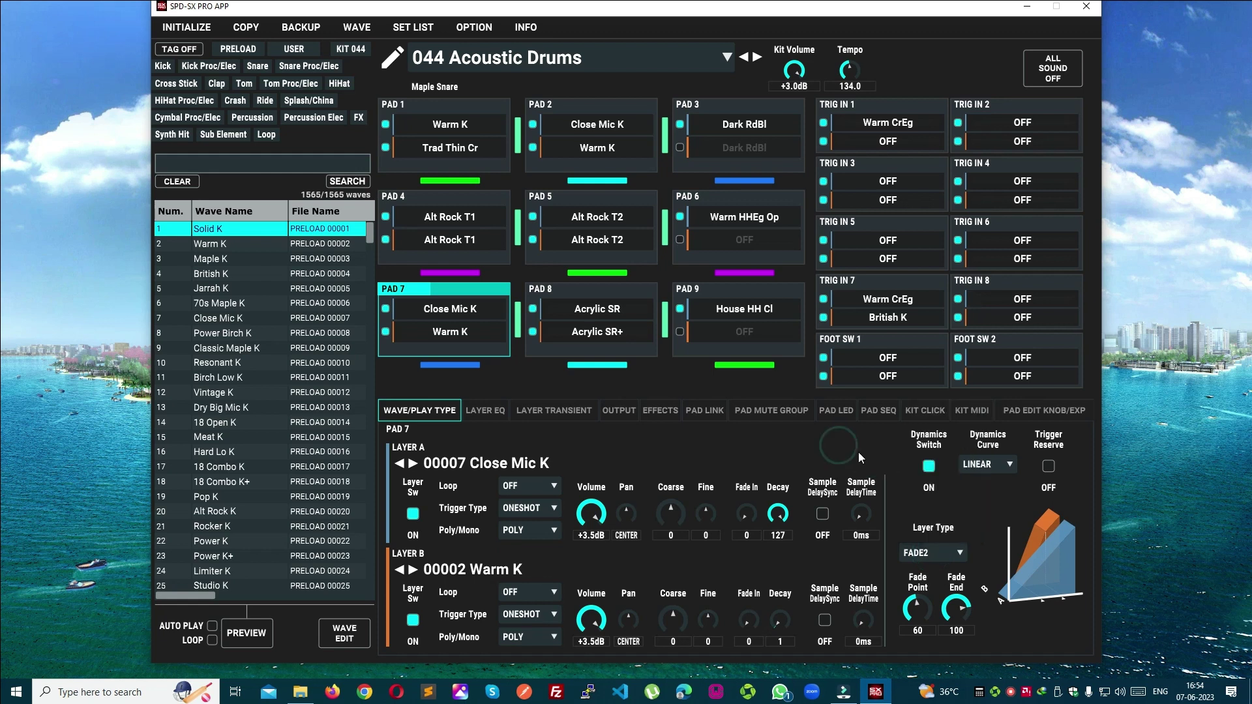